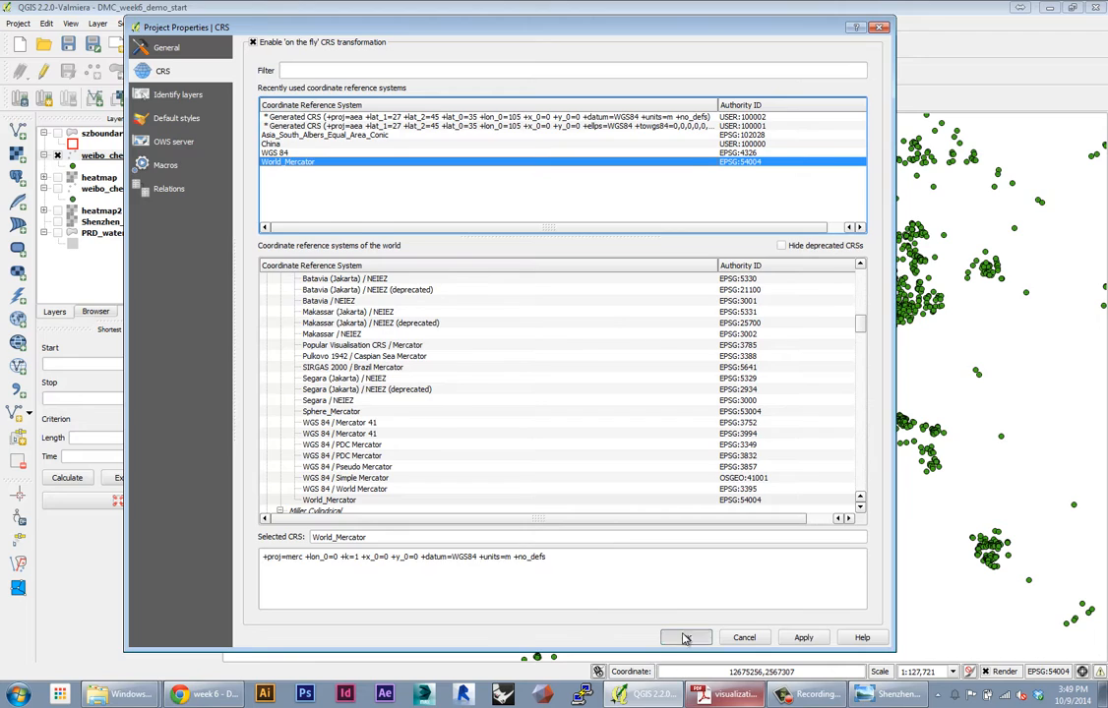
Apply World_Mercator (EPSG:54004) as the project's coordinate reference system
click(685, 638)
scroll(509, 295, up, 3)
scroll(583, 339, down, 1)
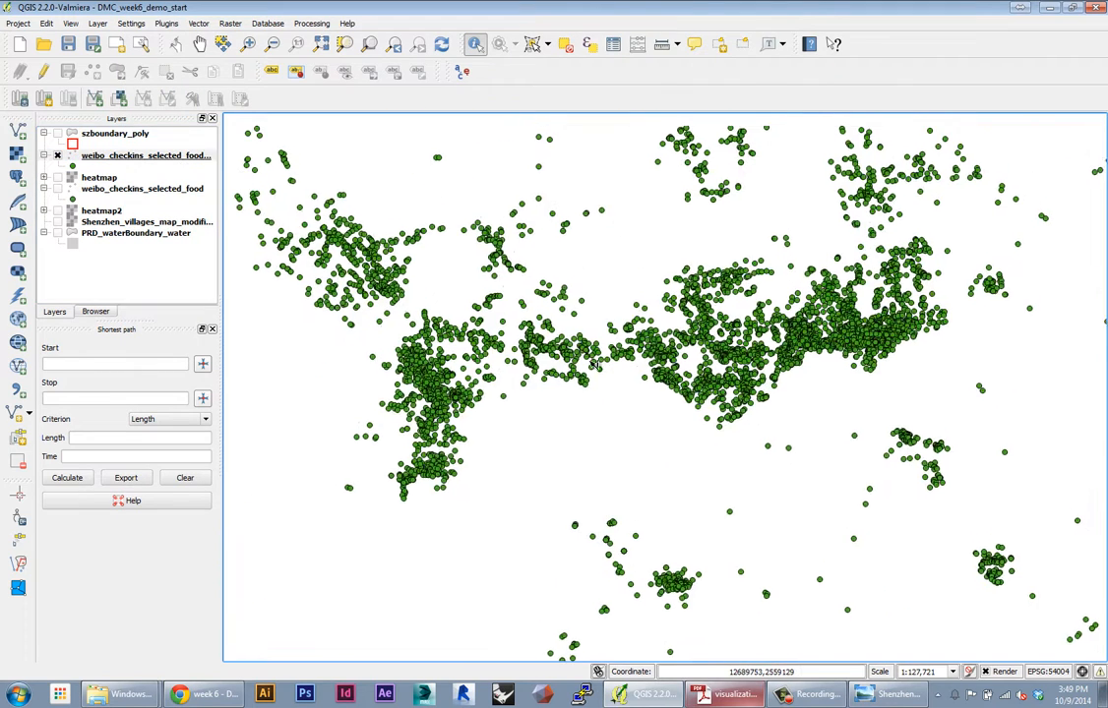
Start a raster Grid (Interpolation) analysis with weibo_checkins_selected_food_project as the input file
click(230, 23)
mouse_move(259, 94)
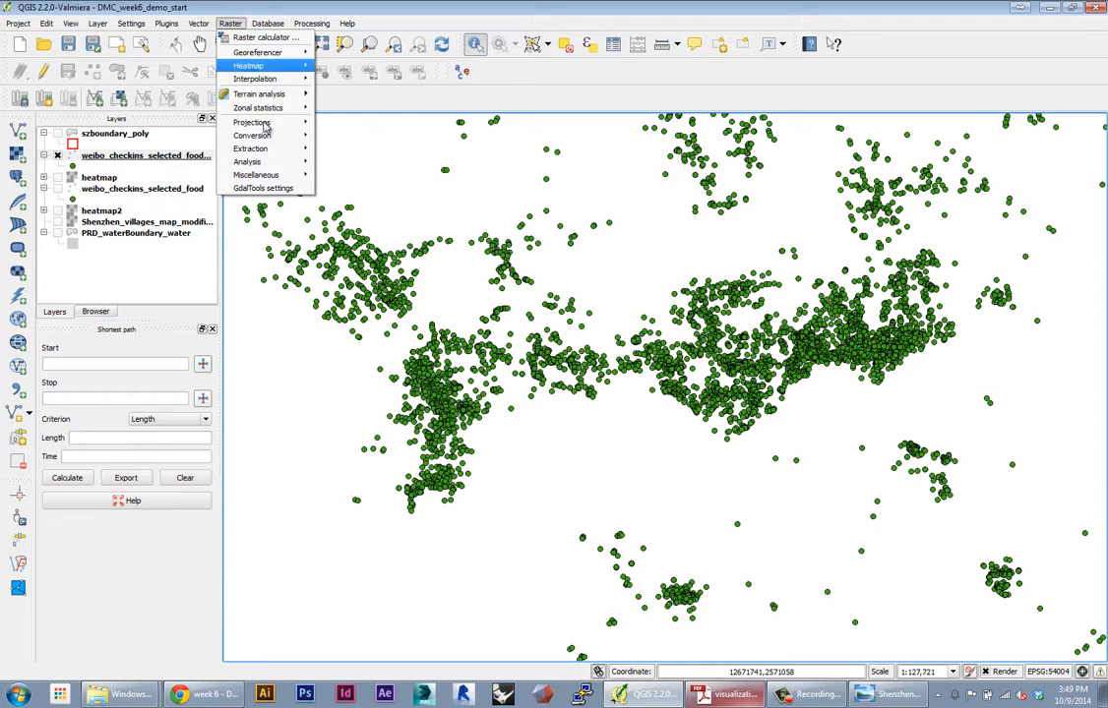
mouse_move(248, 162)
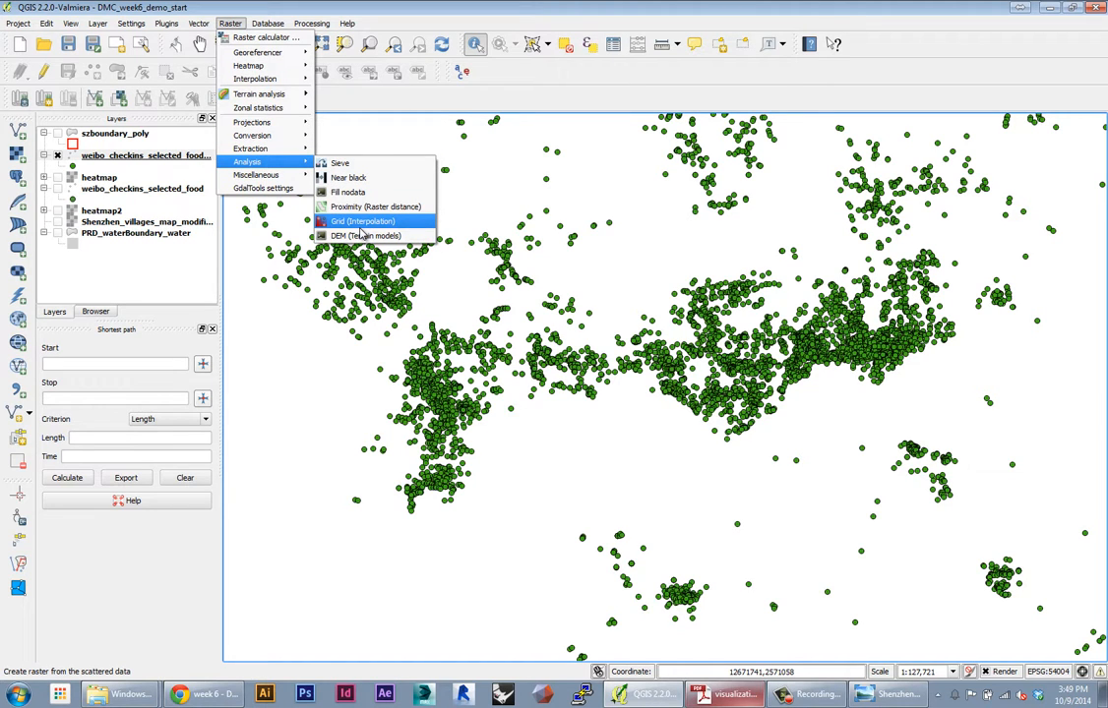
mouse_move(292, 79)
click(335, 221)
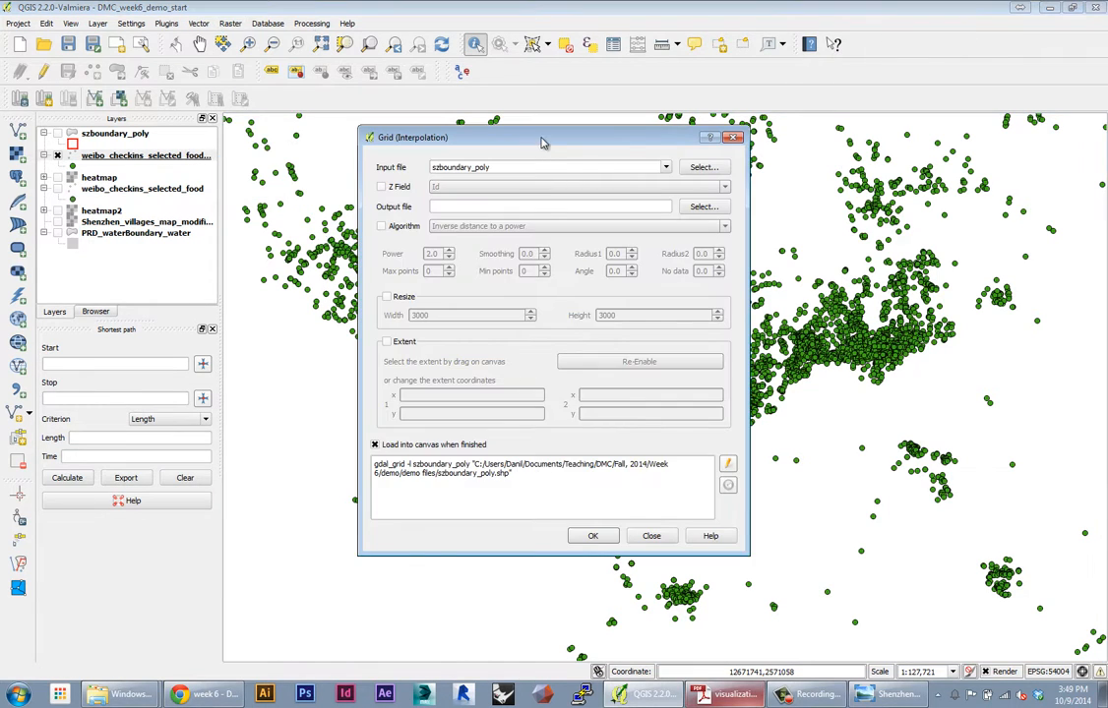
drag(544, 140, 757, 159)
click(888, 187)
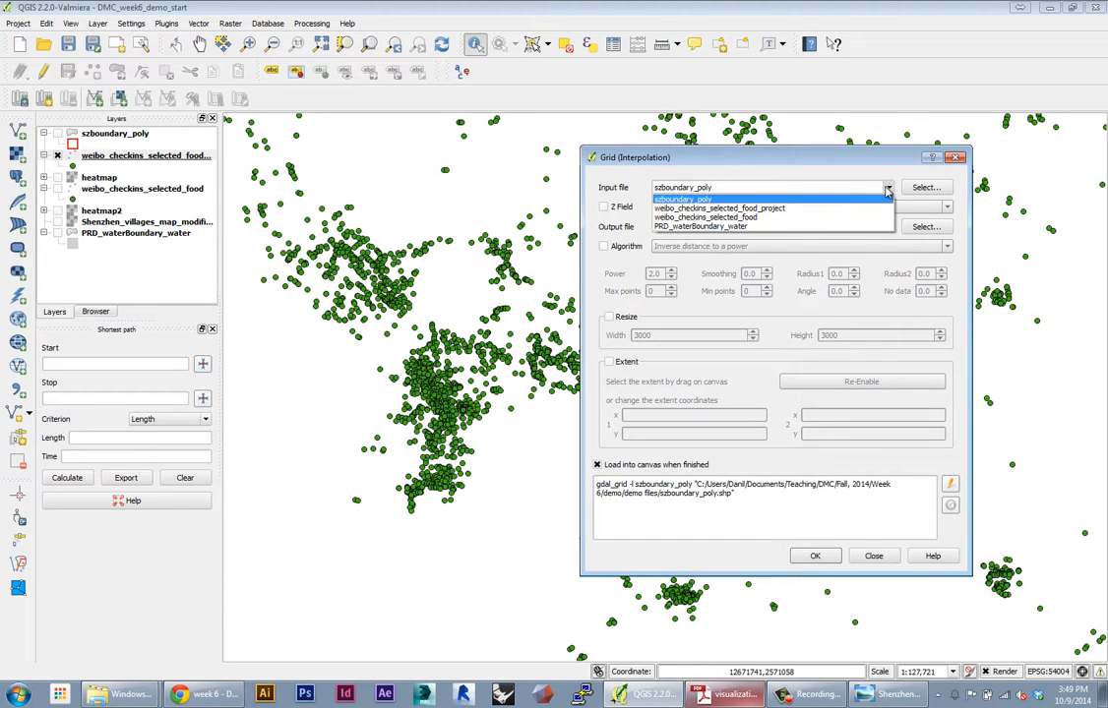
click(717, 209)
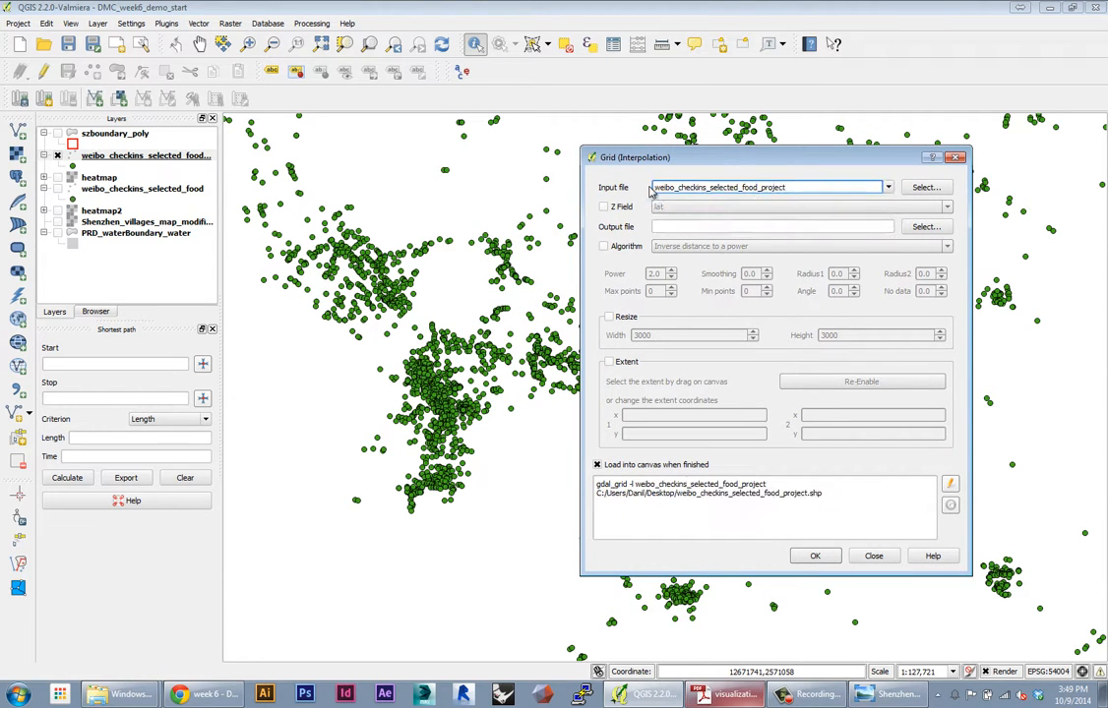
drag(652, 187, 792, 187)
drag(603, 154, 446, 184)
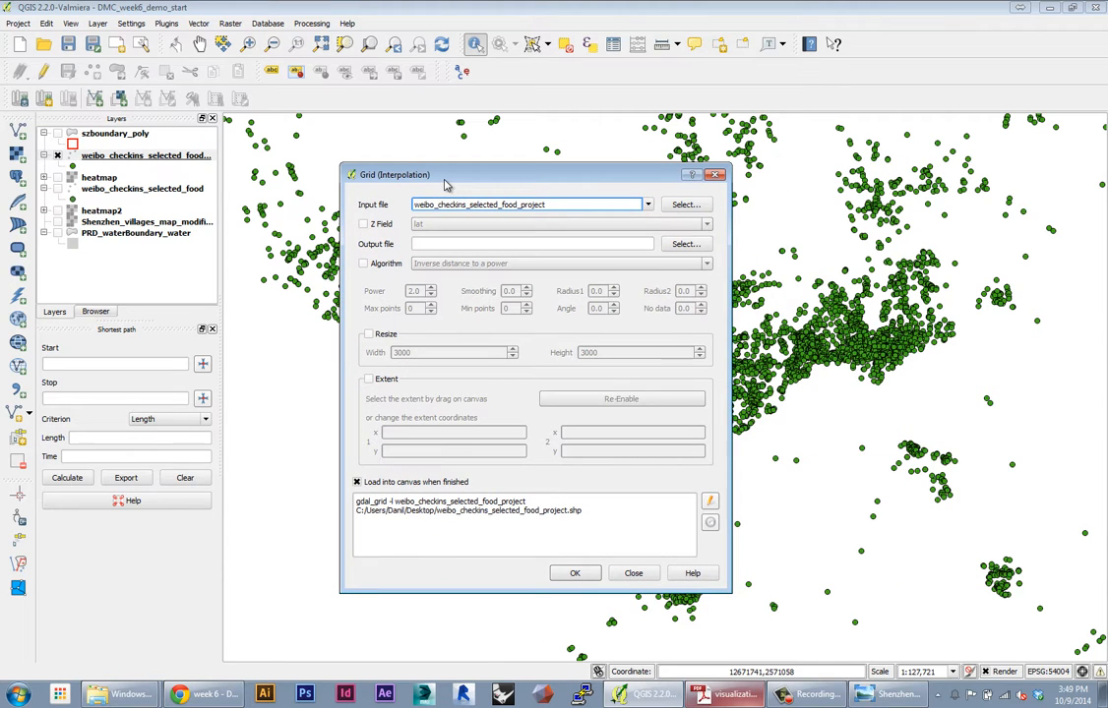
Enable the Z field for the interpolation and set it to checkins
click(362, 225)
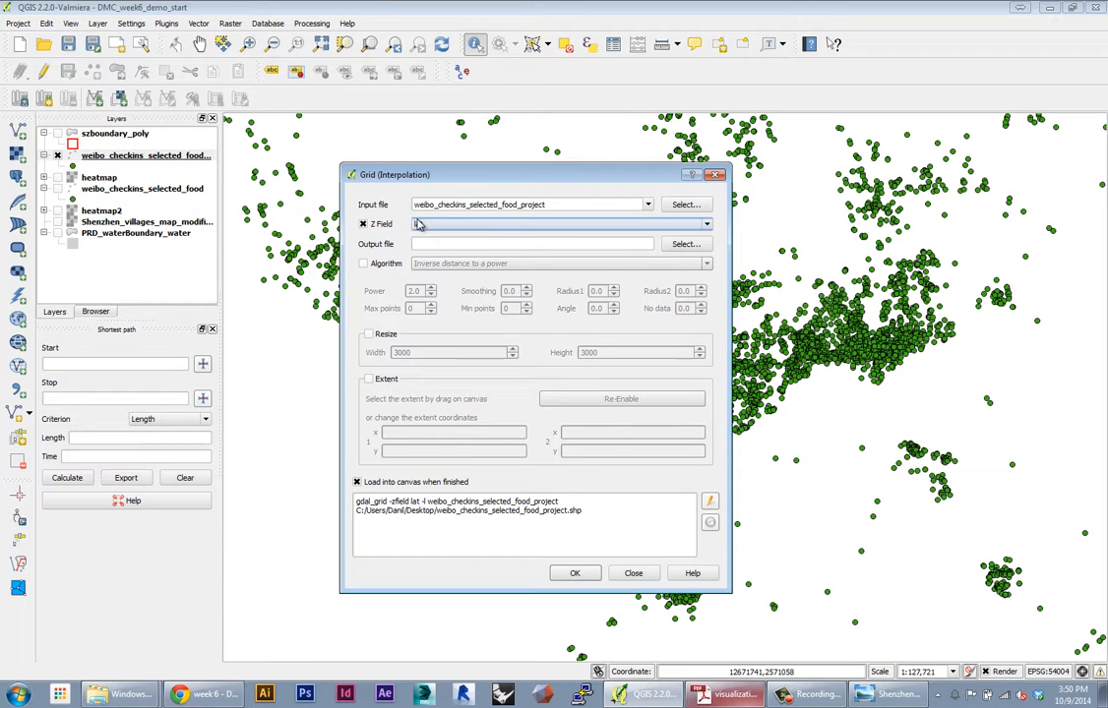
click(416, 225)
click(446, 276)
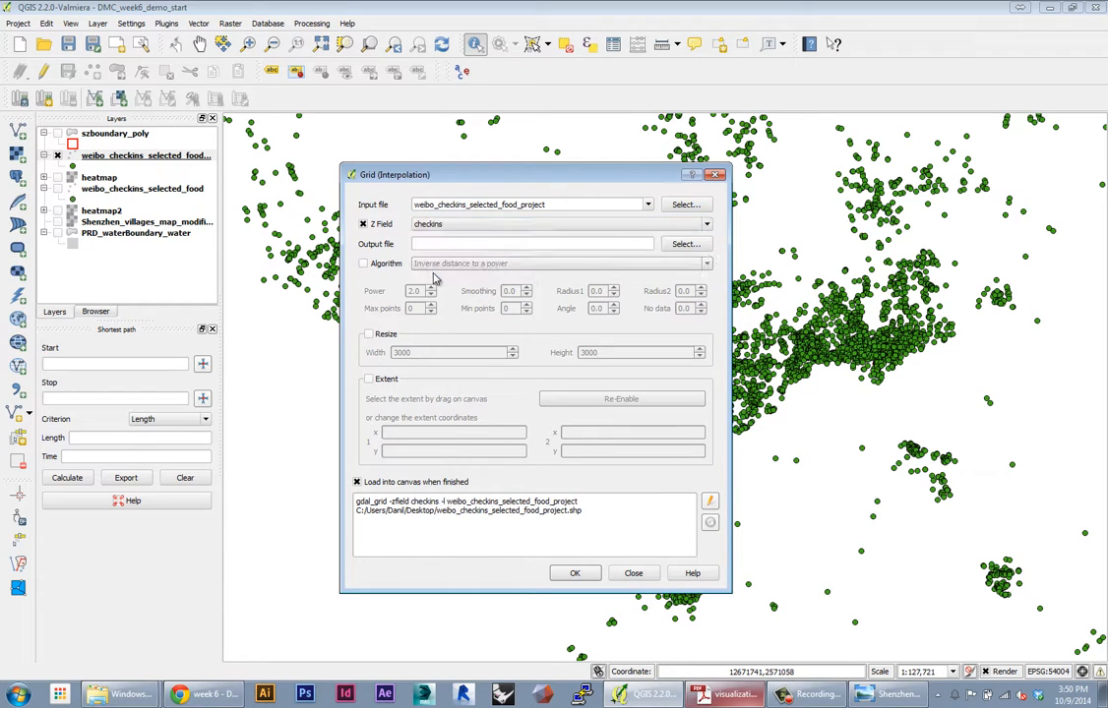
click(433, 225)
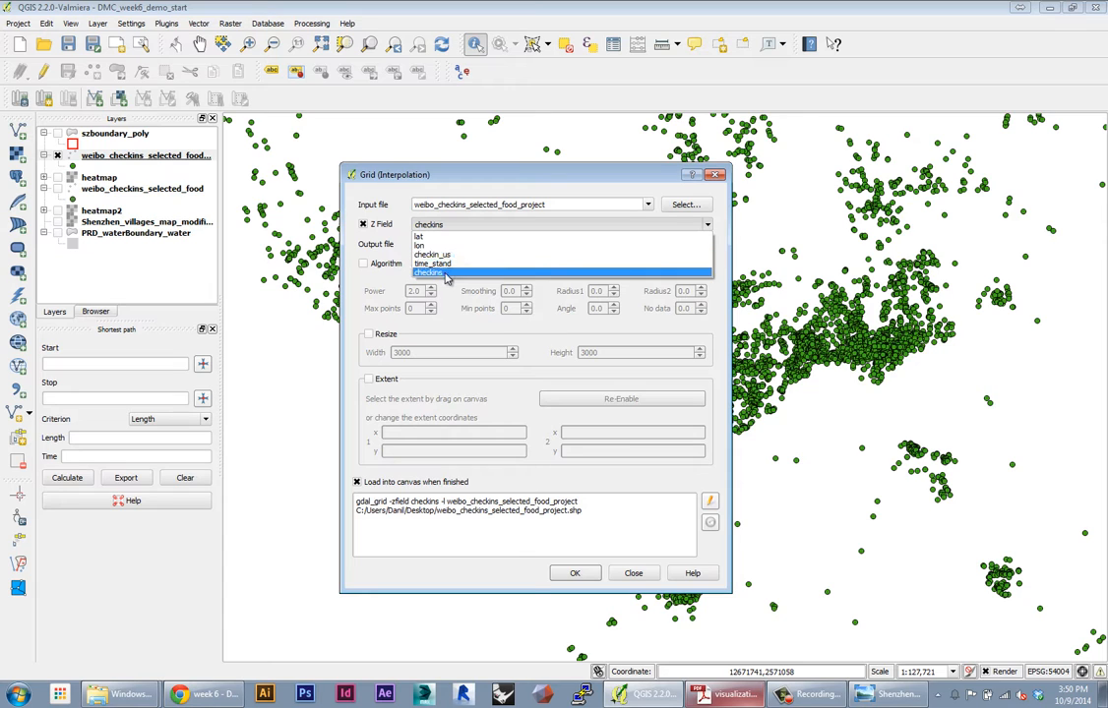
click(446, 277)
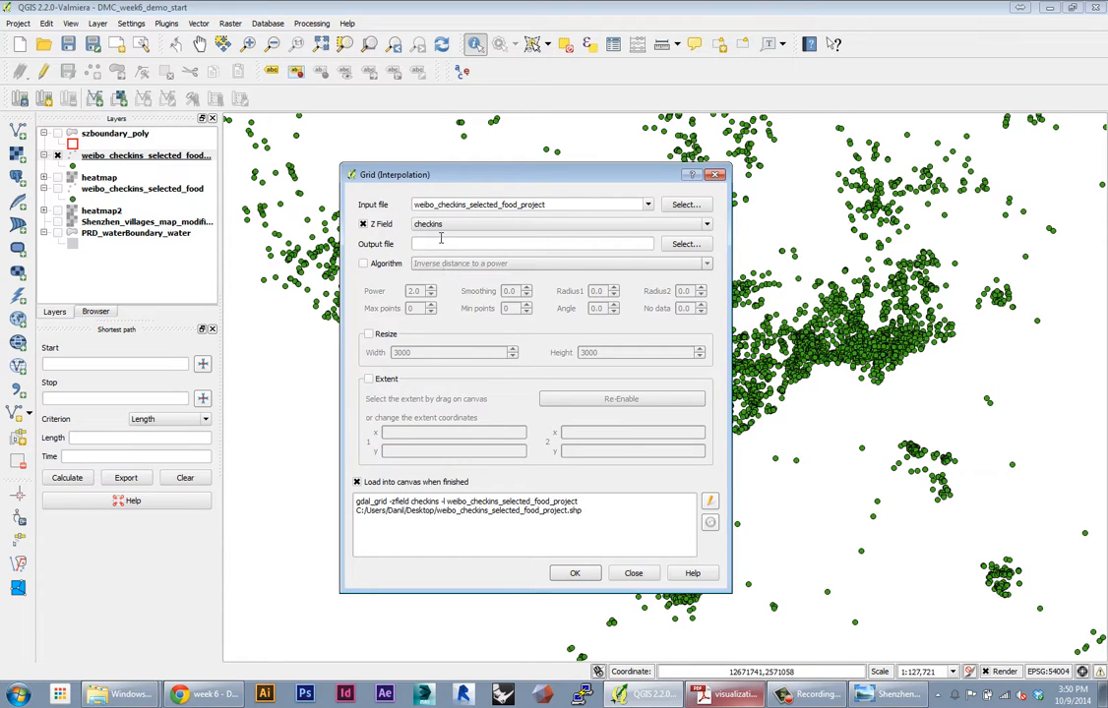
Set the interpolation's output file to a raster named interpolation on the Desktop
click(686, 243)
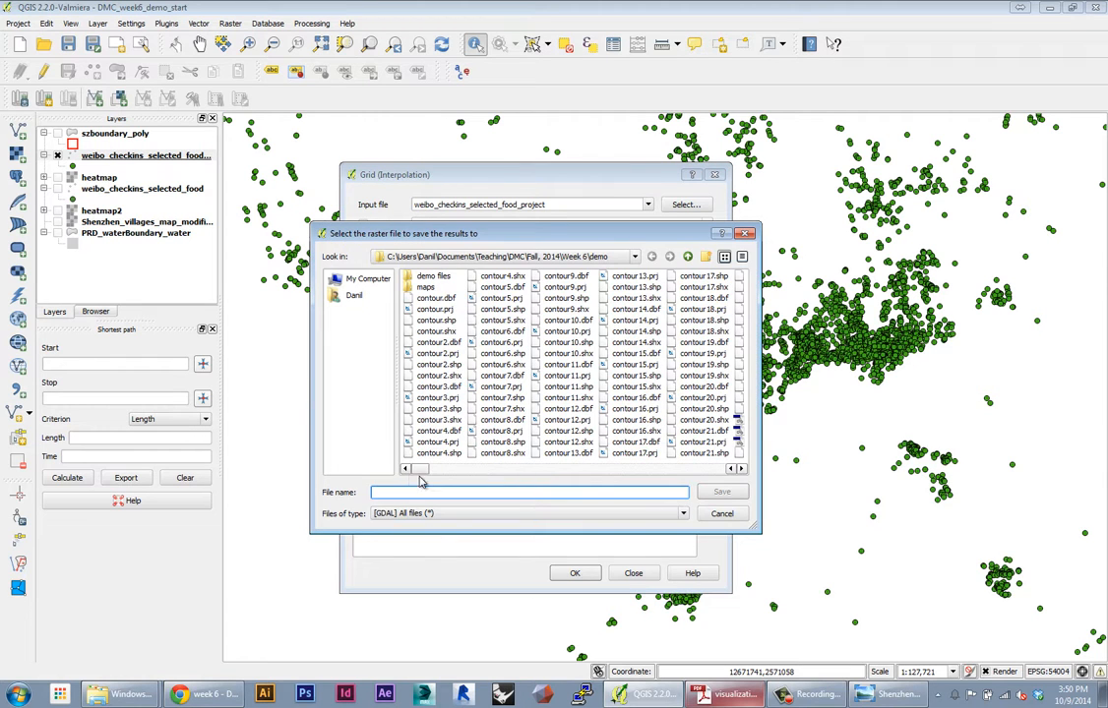
click(364, 279)
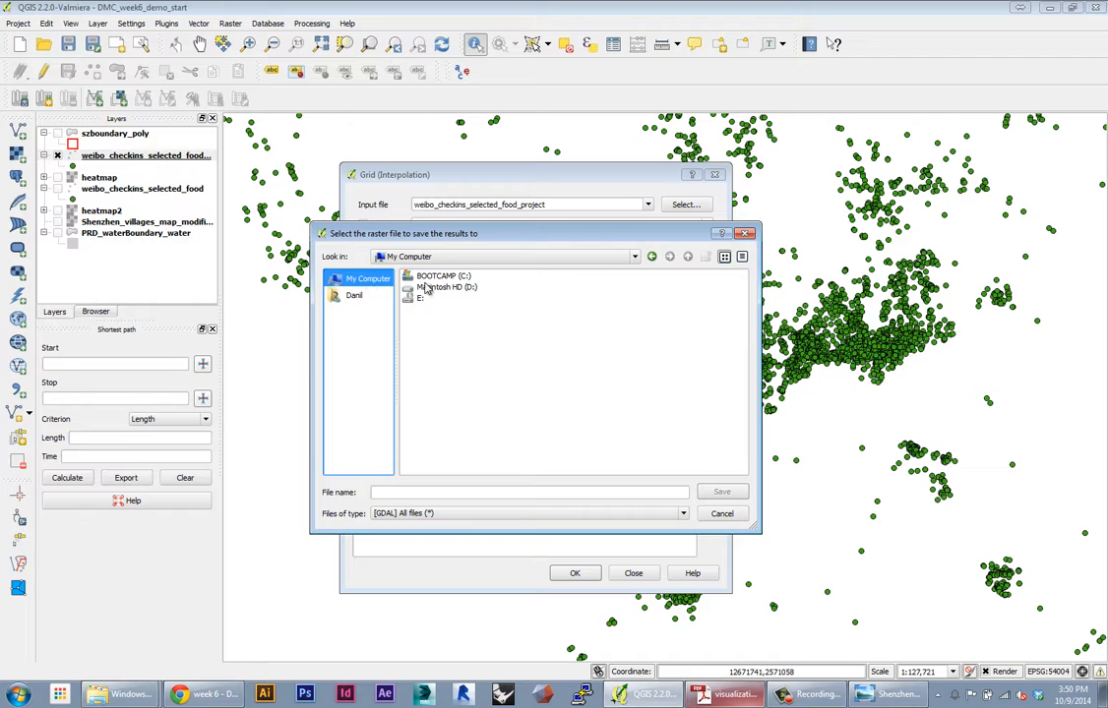
click(371, 299)
double_click(425, 361)
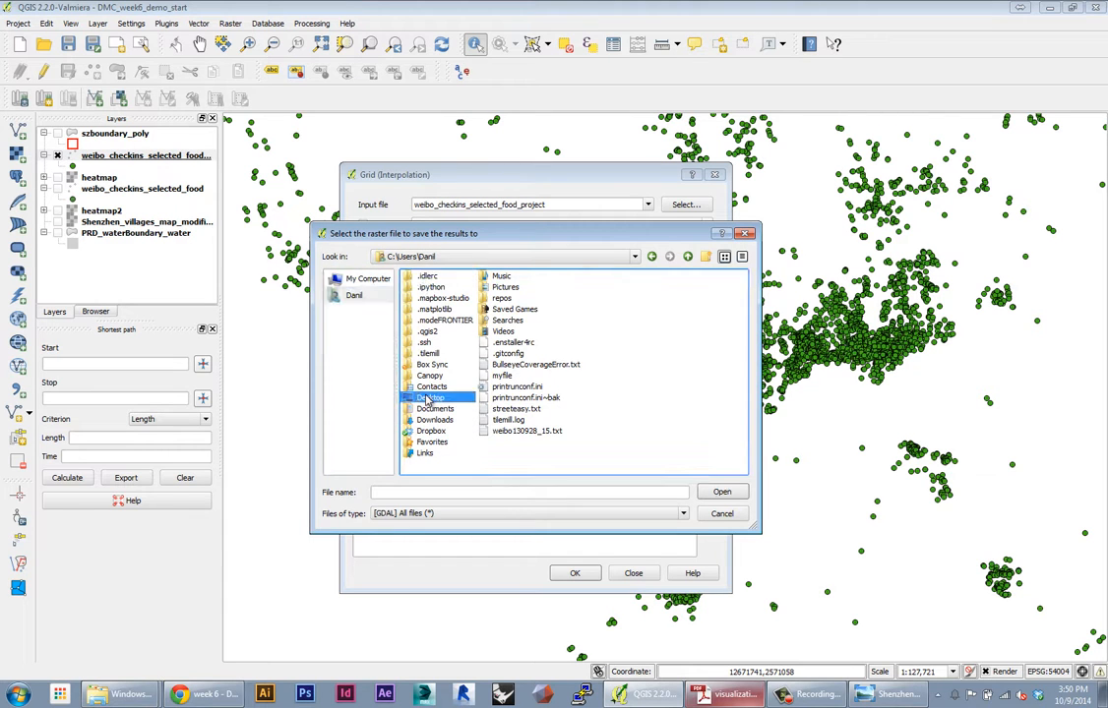
click(408, 492)
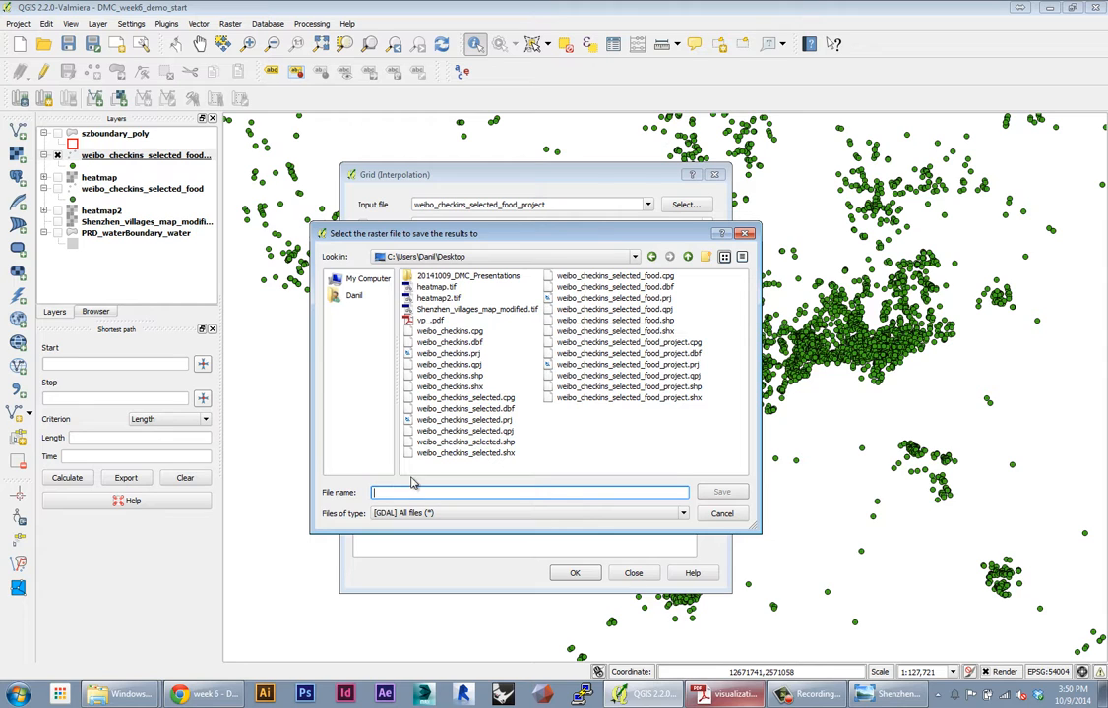
text(interpolation)
click(723, 492)
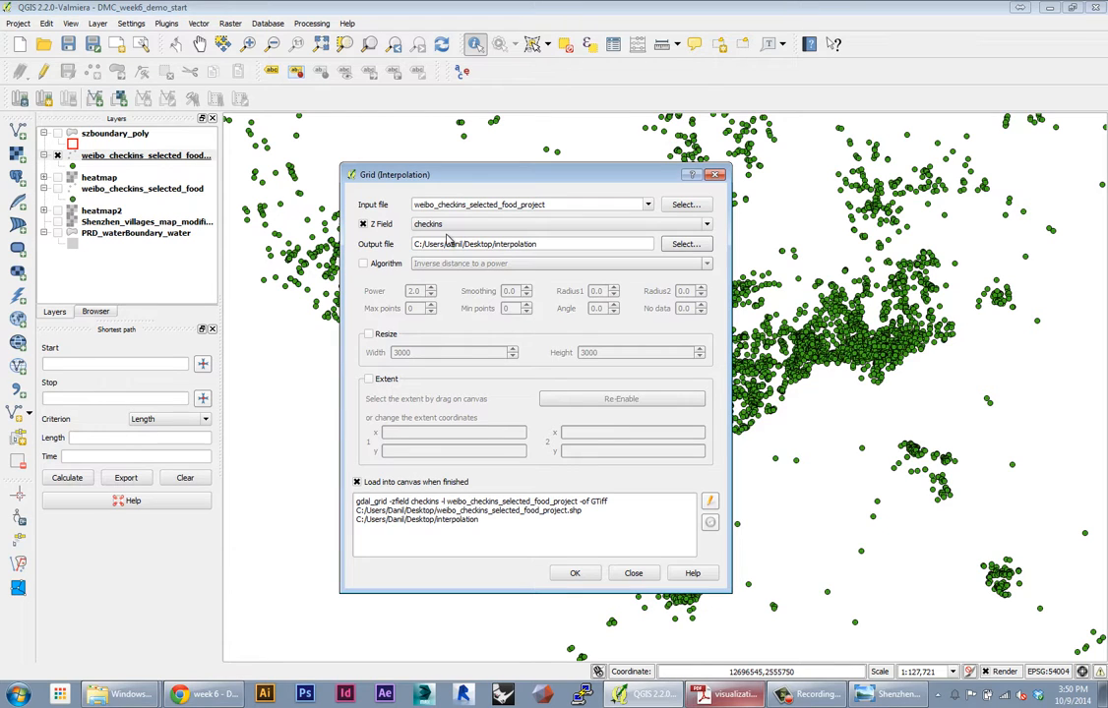
Enable the algorithm option and choose Inverse distance to a power as the interpolation method
click(363, 263)
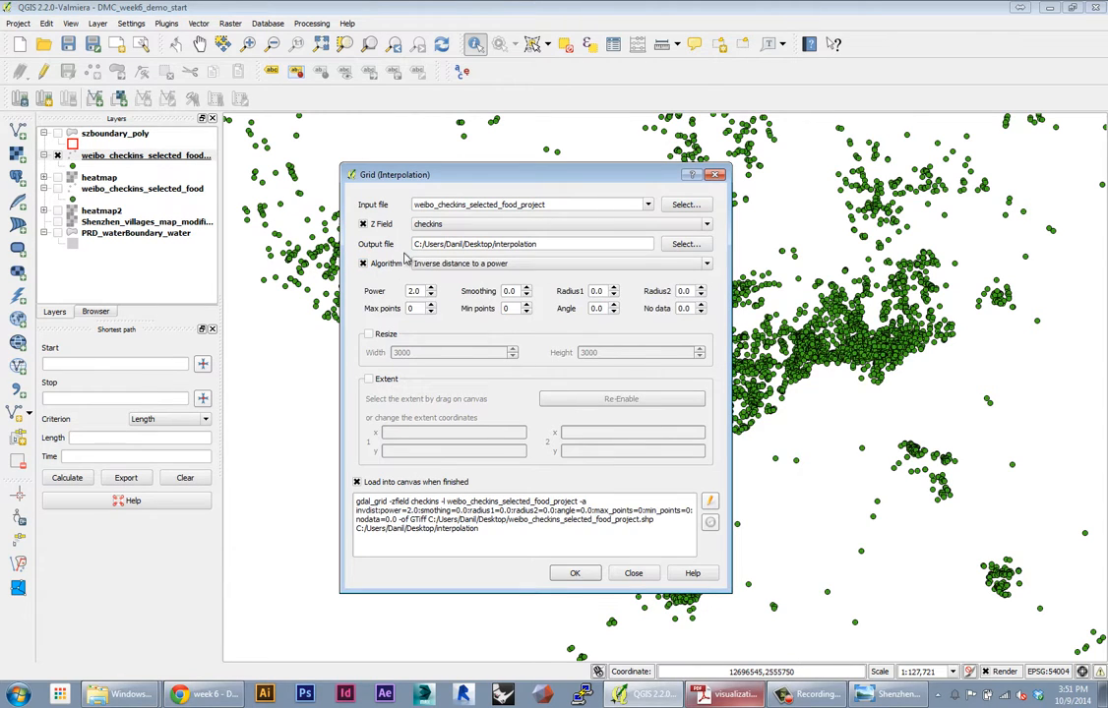
click(511, 264)
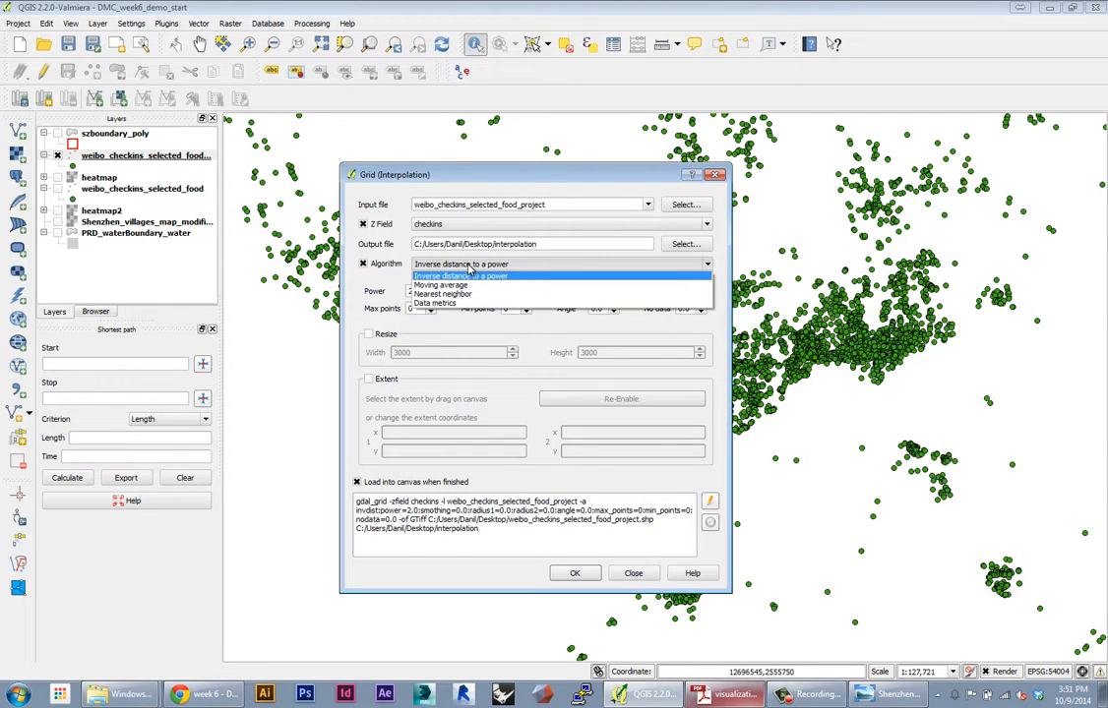
click(511, 277)
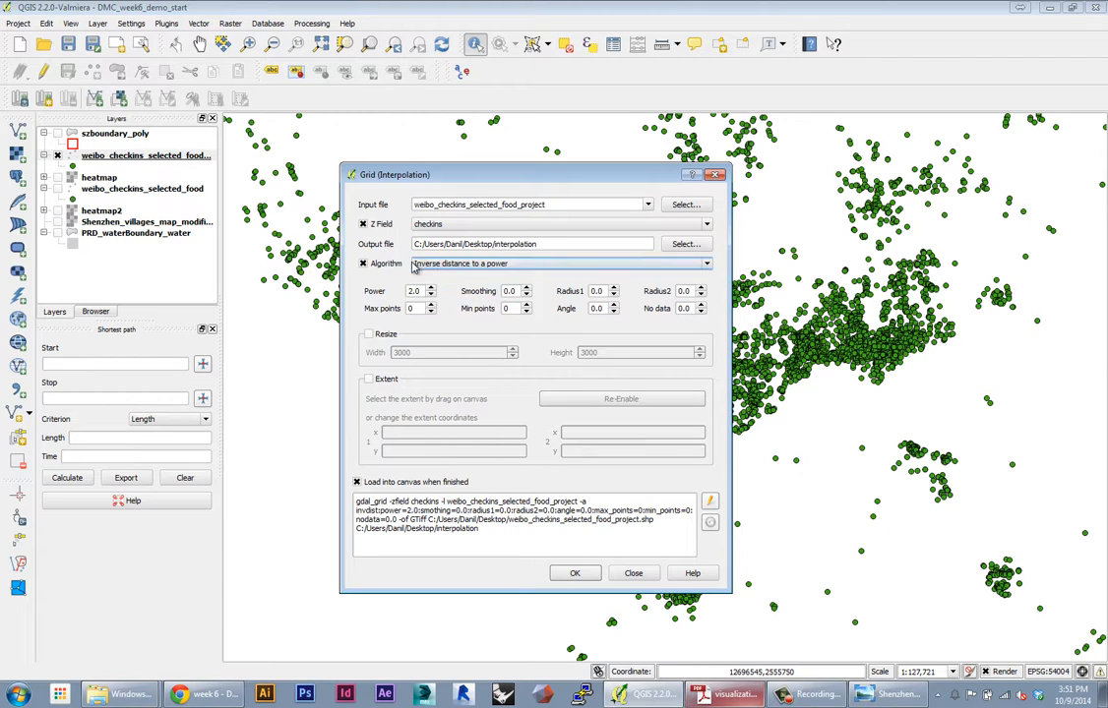
click(489, 266)
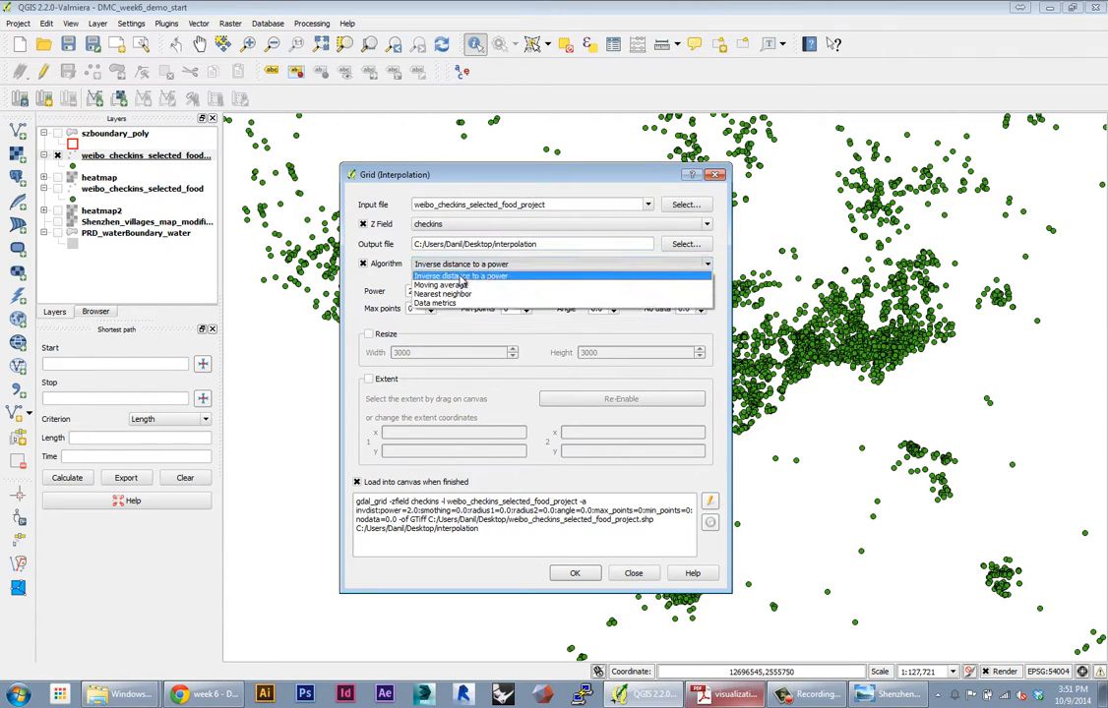
click(425, 276)
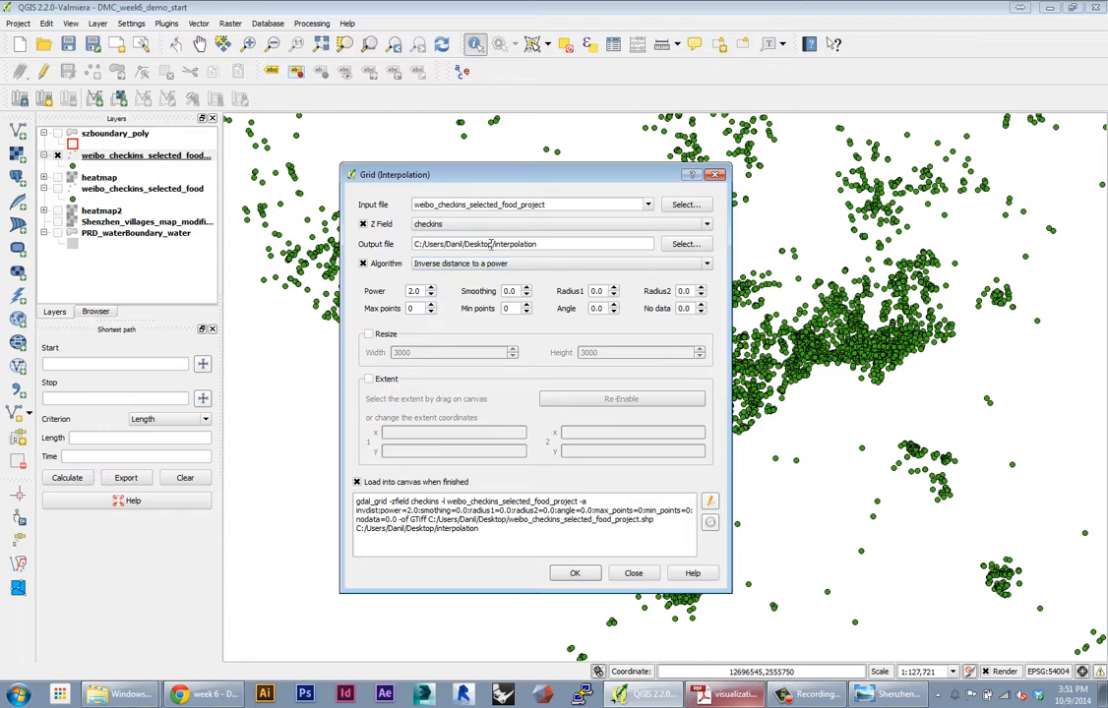
click(451, 264)
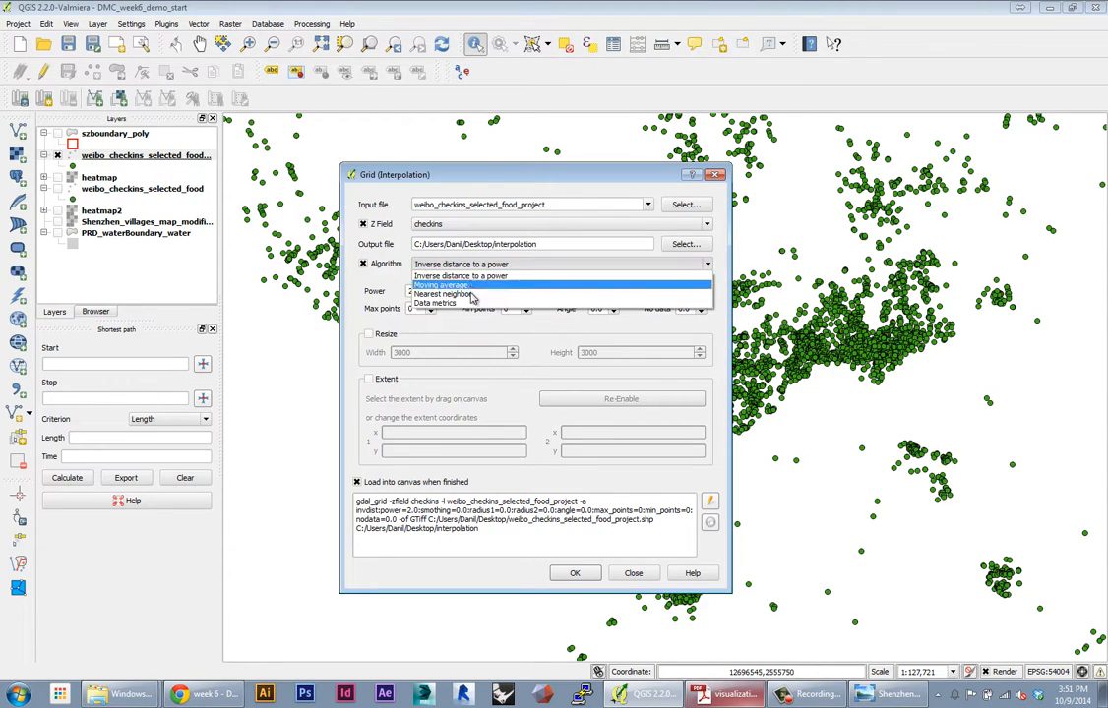
click(425, 269)
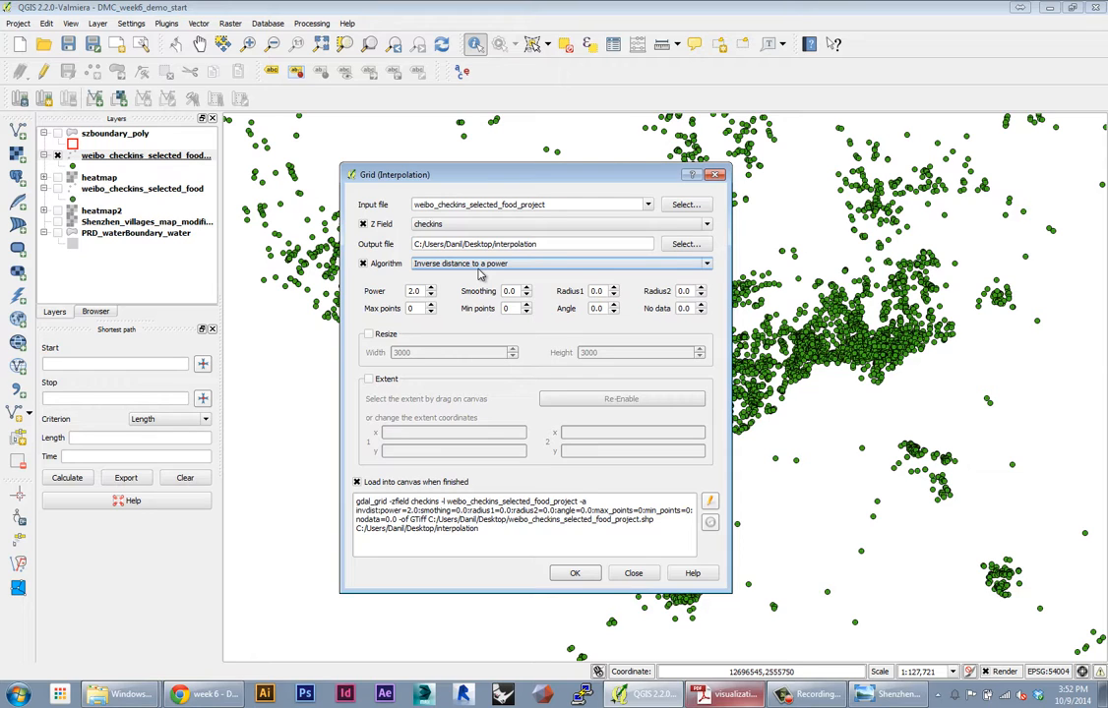
Set the power of the inverse distance algorithm to 0.5
double_click(411, 291)
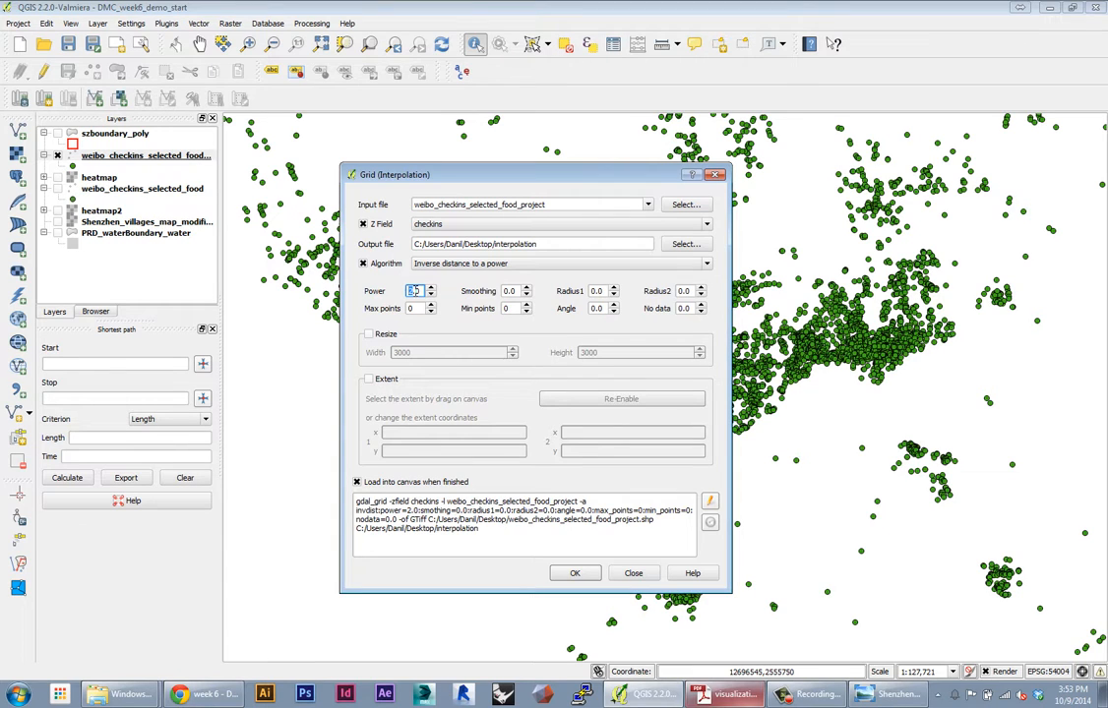
click(1037, 287)
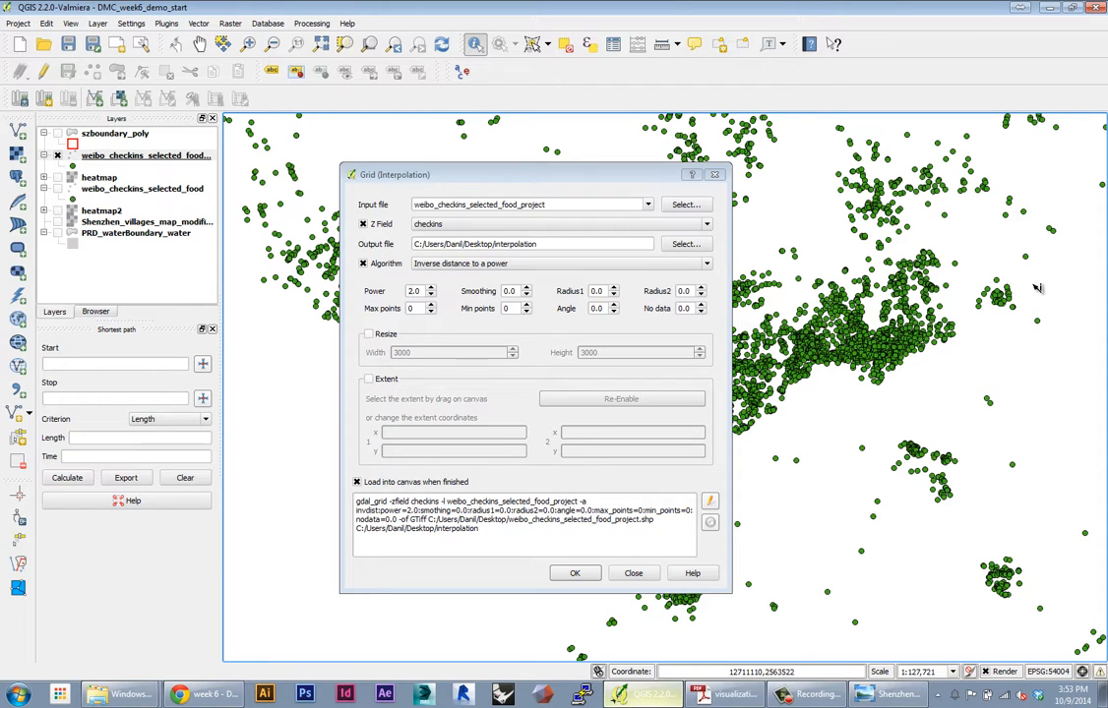
drag(534, 179, 759, 234)
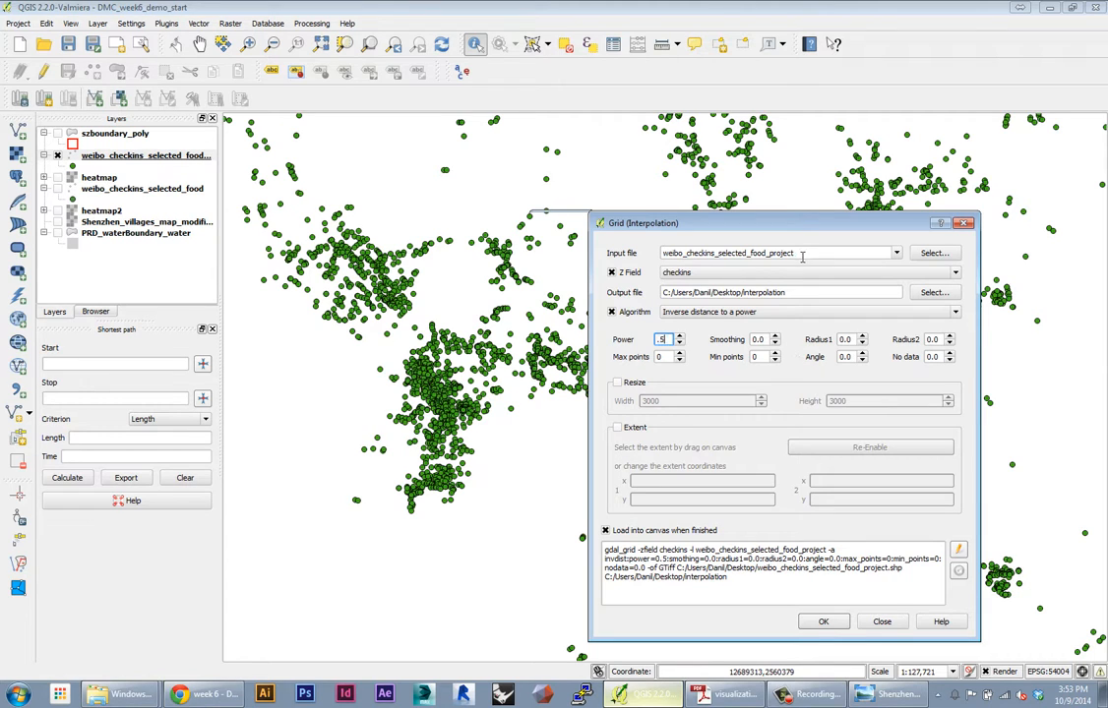
text(.5)
click(756, 340)
click(758, 357)
click(758, 344)
drag(765, 341, 742, 337)
drag(657, 228, 615, 210)
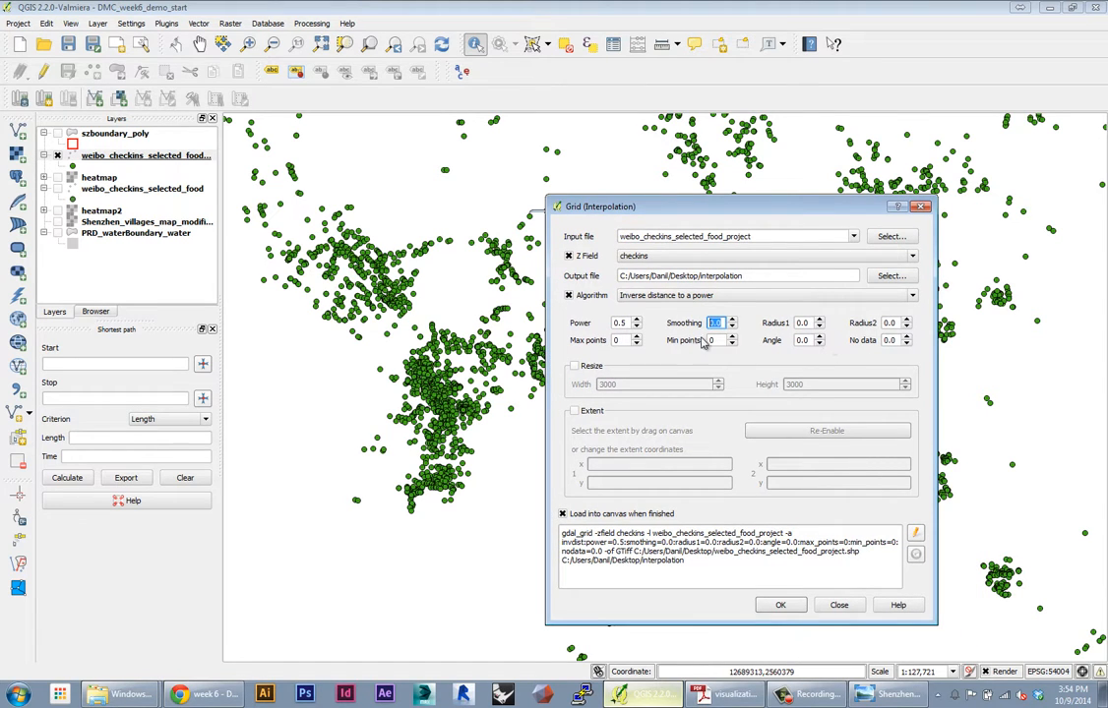
double_click(619, 325)
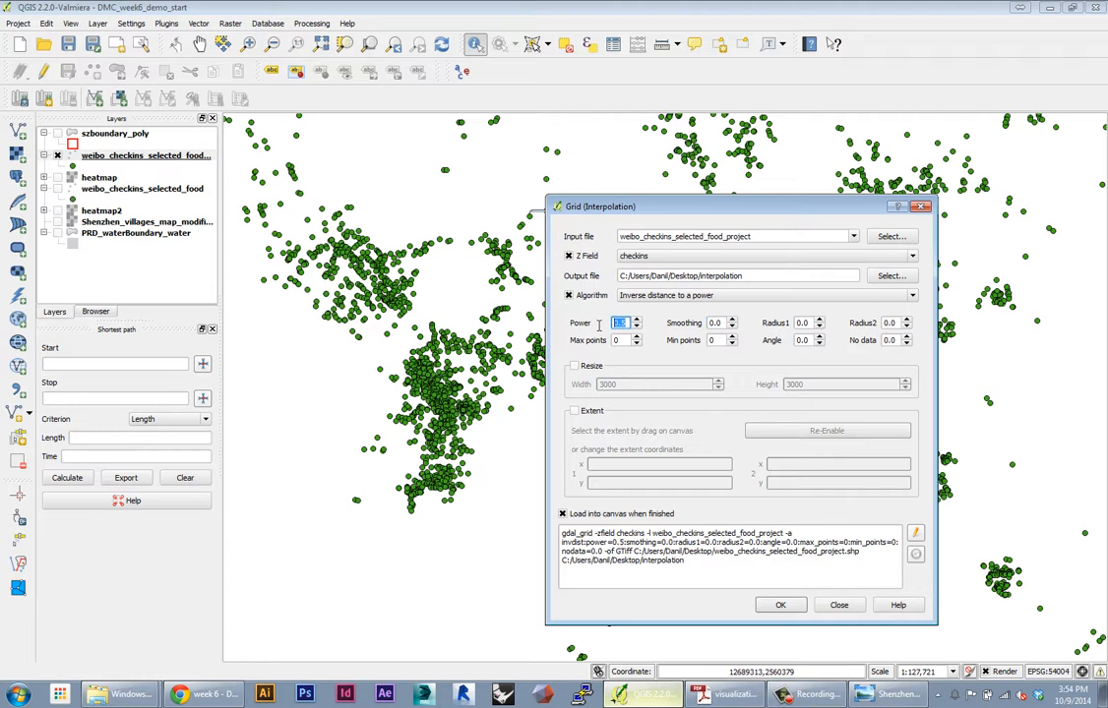
scroll(448, 369, down, 2)
drag(458, 364, 427, 364)
drag(635, 209, 723, 182)
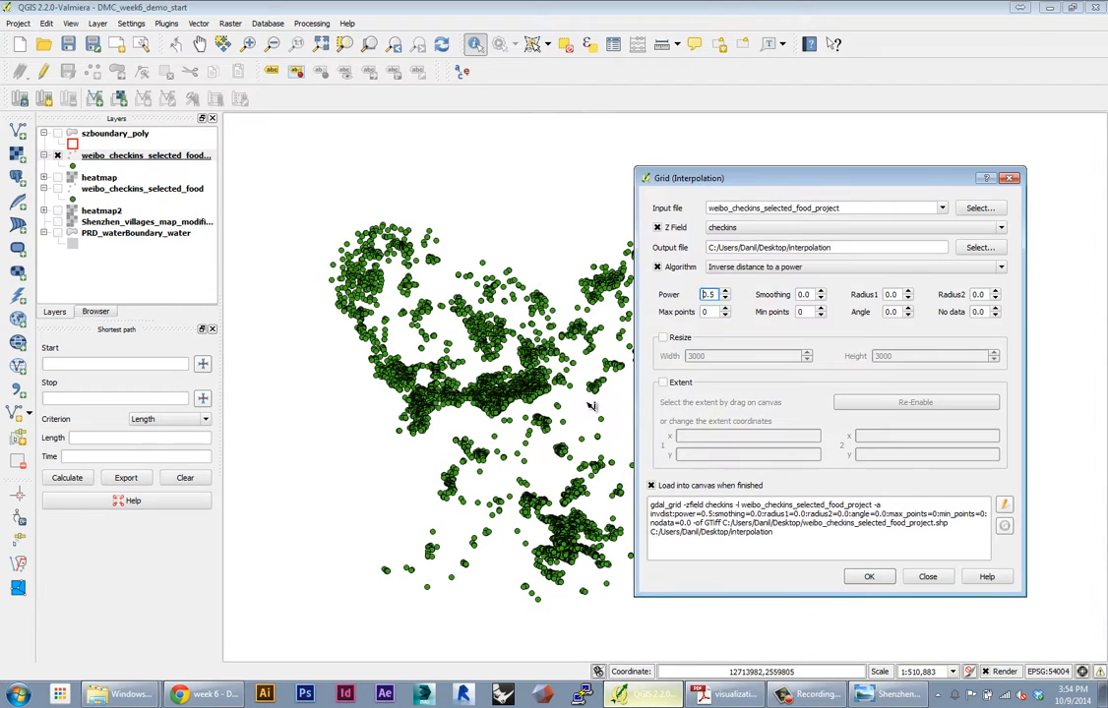
Try out the Resize and Extent options for the output grid, leaving both switched off
click(662, 338)
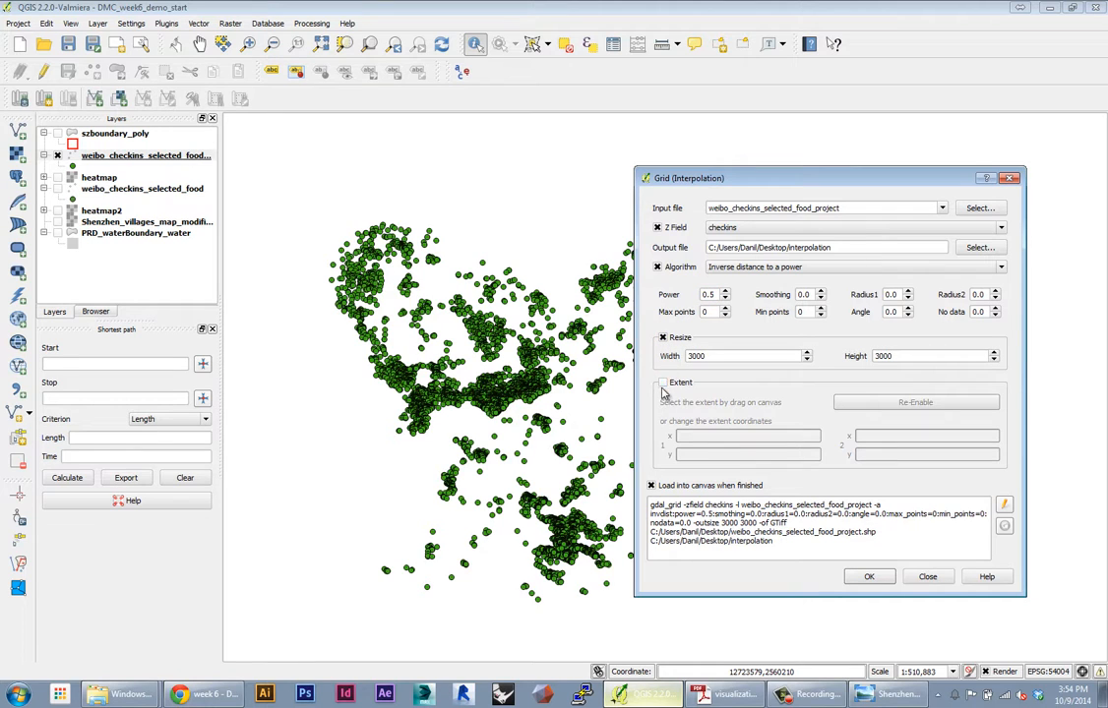
click(663, 382)
click(662, 338)
click(662, 382)
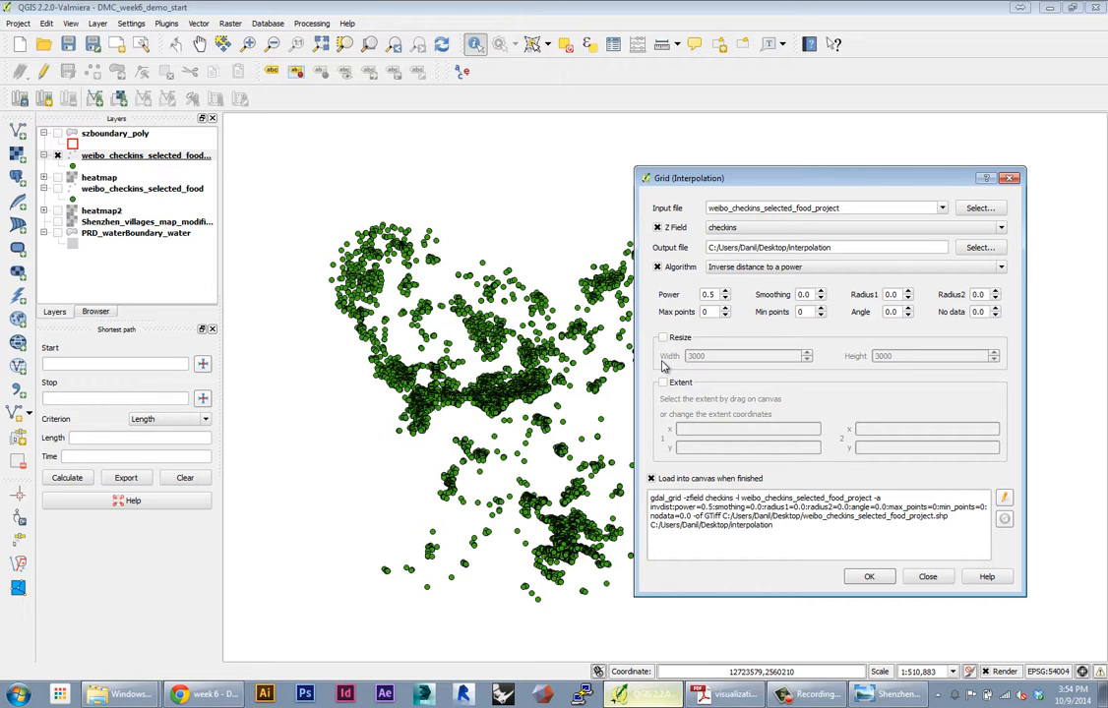
Enable resizing of the output raster and set its width to 400 and height to 300
click(662, 337)
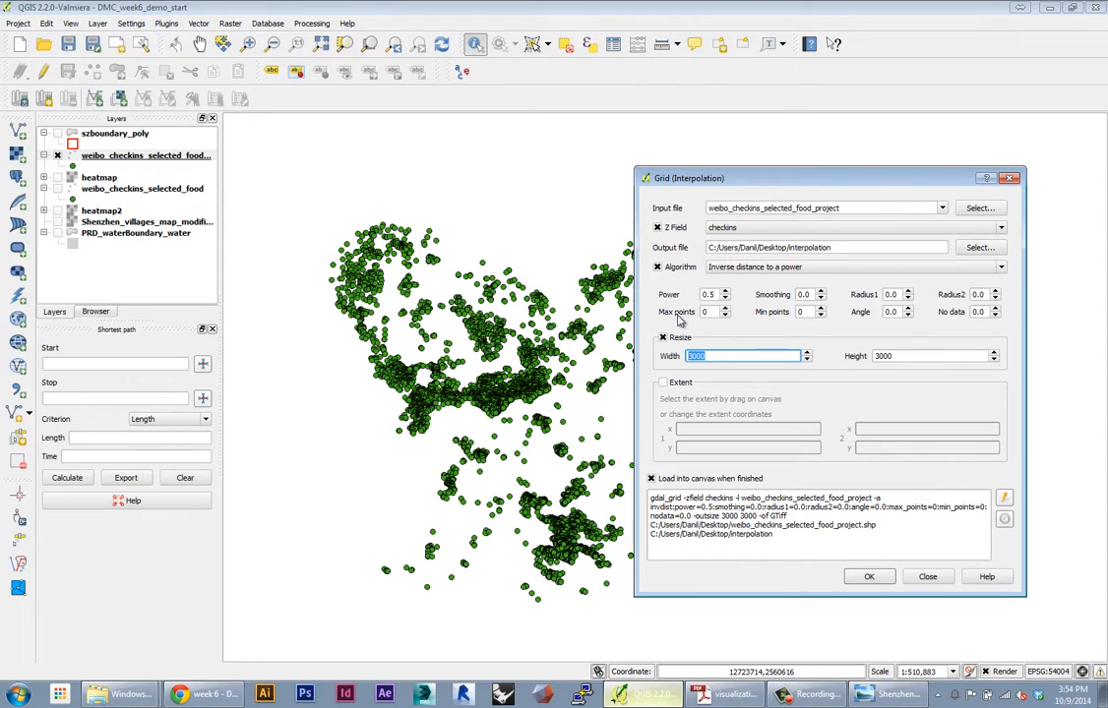
text(40)
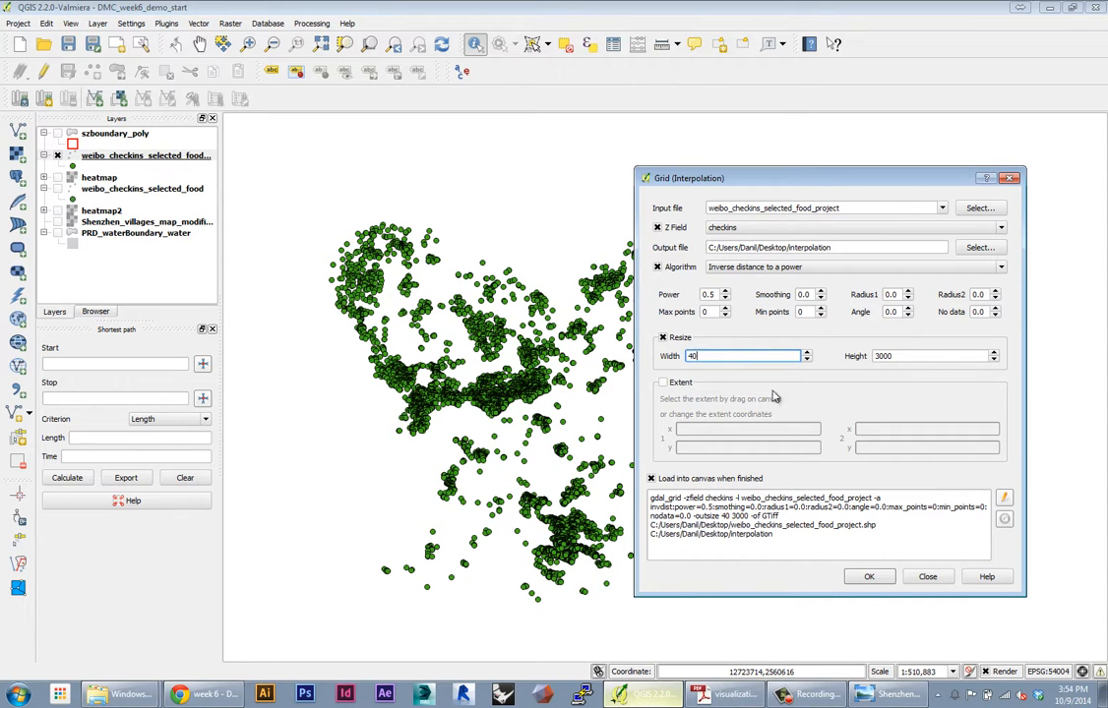
text(0)
key(Tab)
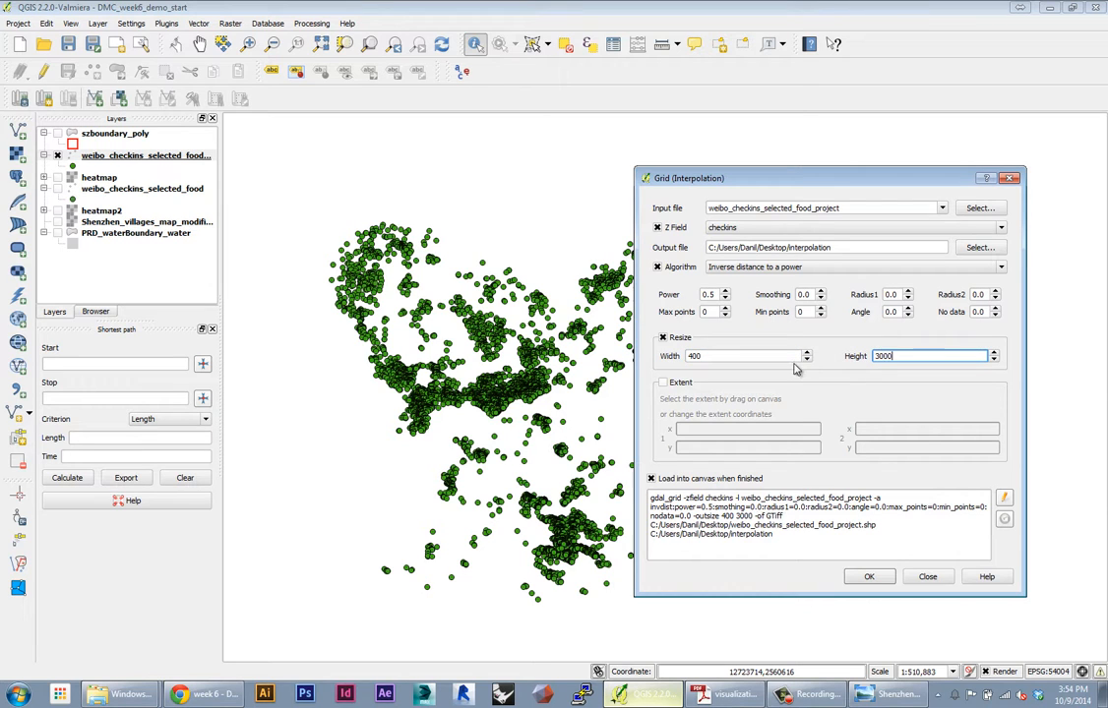
key(BackSpace)
click(770, 357)
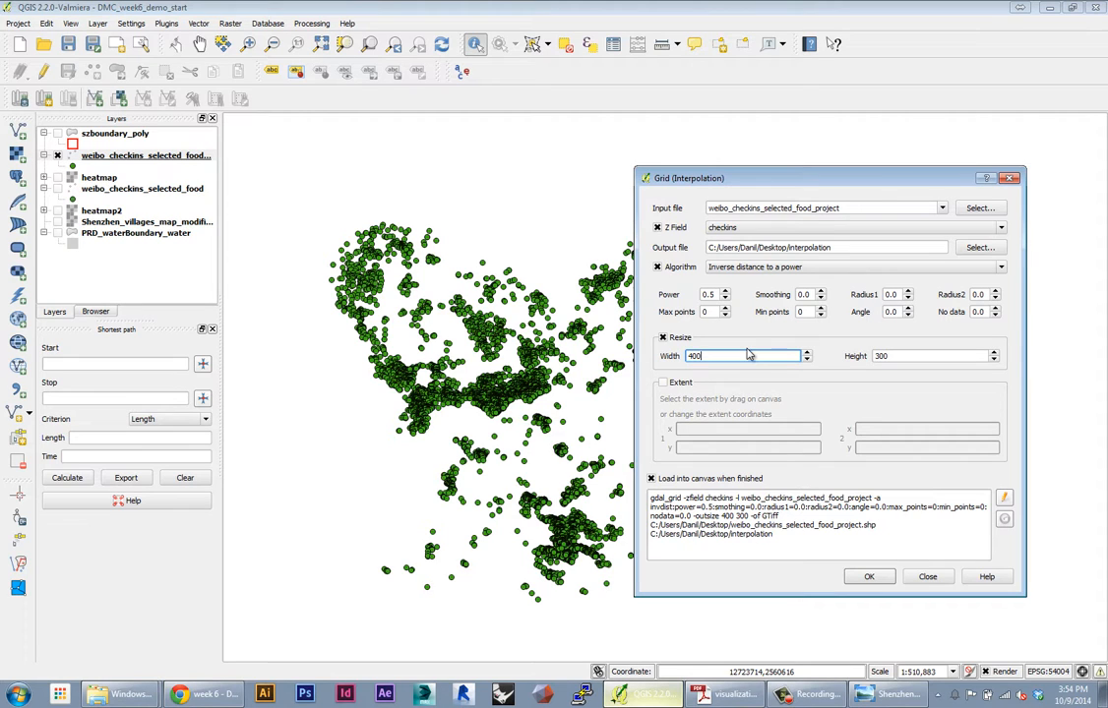
click(905, 358)
drag(715, 358, 672, 360)
click(721, 359)
drag(907, 359, 813, 357)
click(778, 357)
drag(688, 357, 682, 357)
drag(903, 358, 863, 358)
drag(721, 357, 671, 354)
click(698, 357)
Enable the Extent option and define the output extent with a rectangle on the map canvas enclosing all the check-in points
click(662, 381)
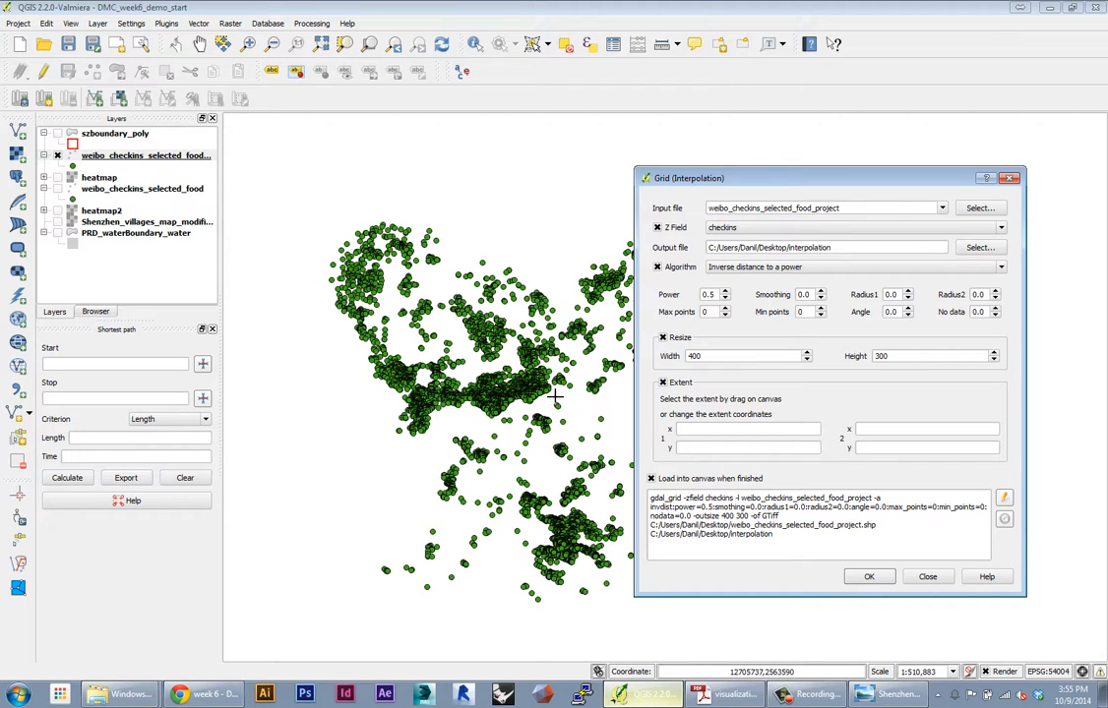
click(689, 431)
click(710, 446)
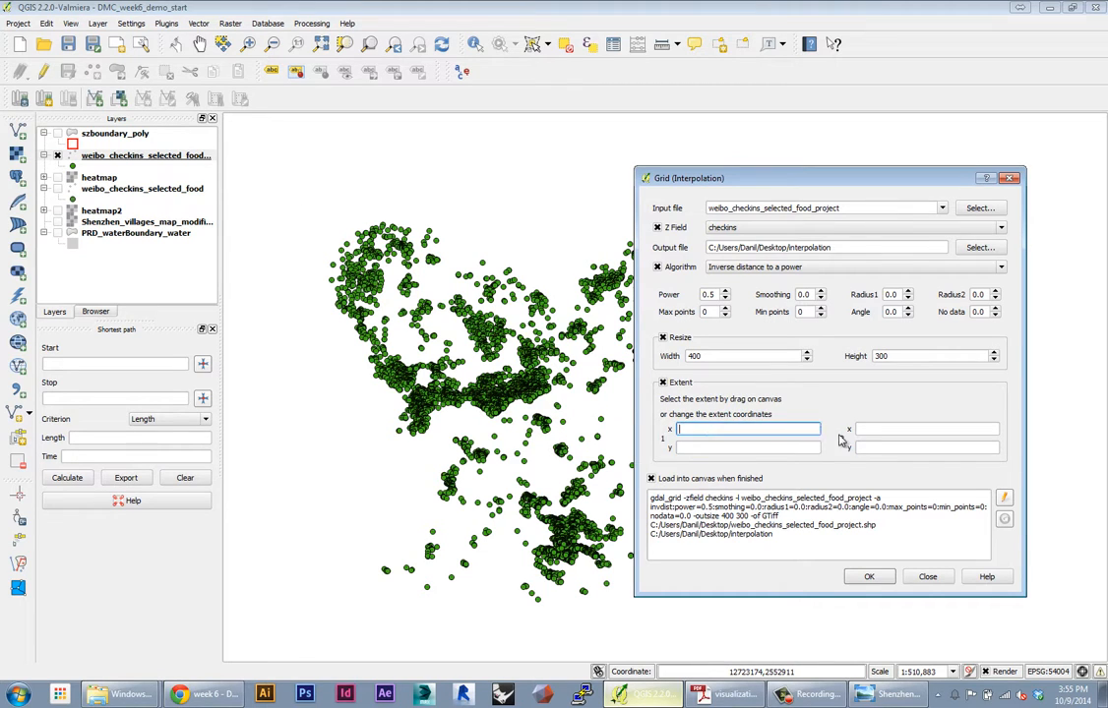
key(Tab)
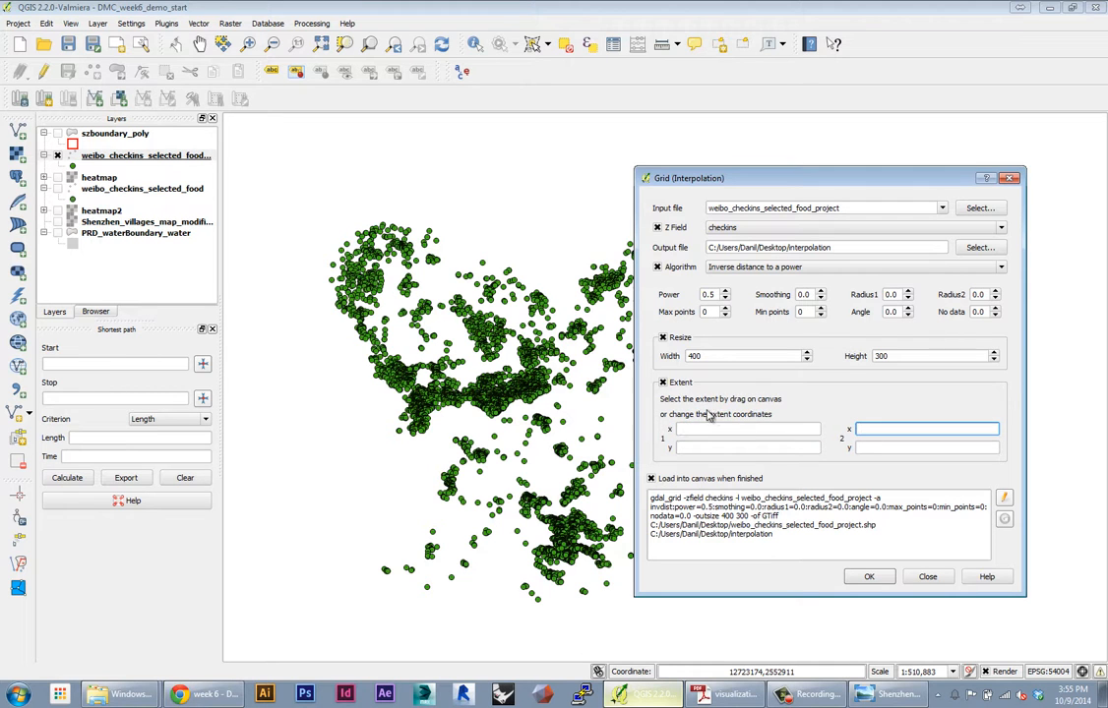
drag(694, 187, 909, 522)
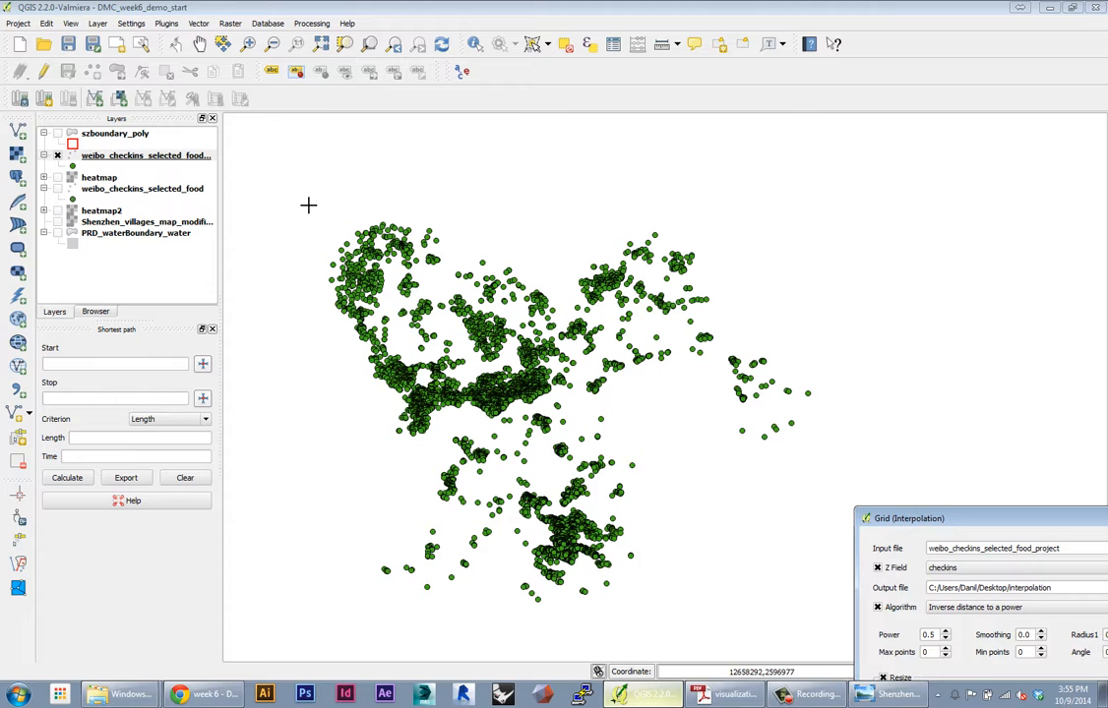
drag(298, 201, 833, 627)
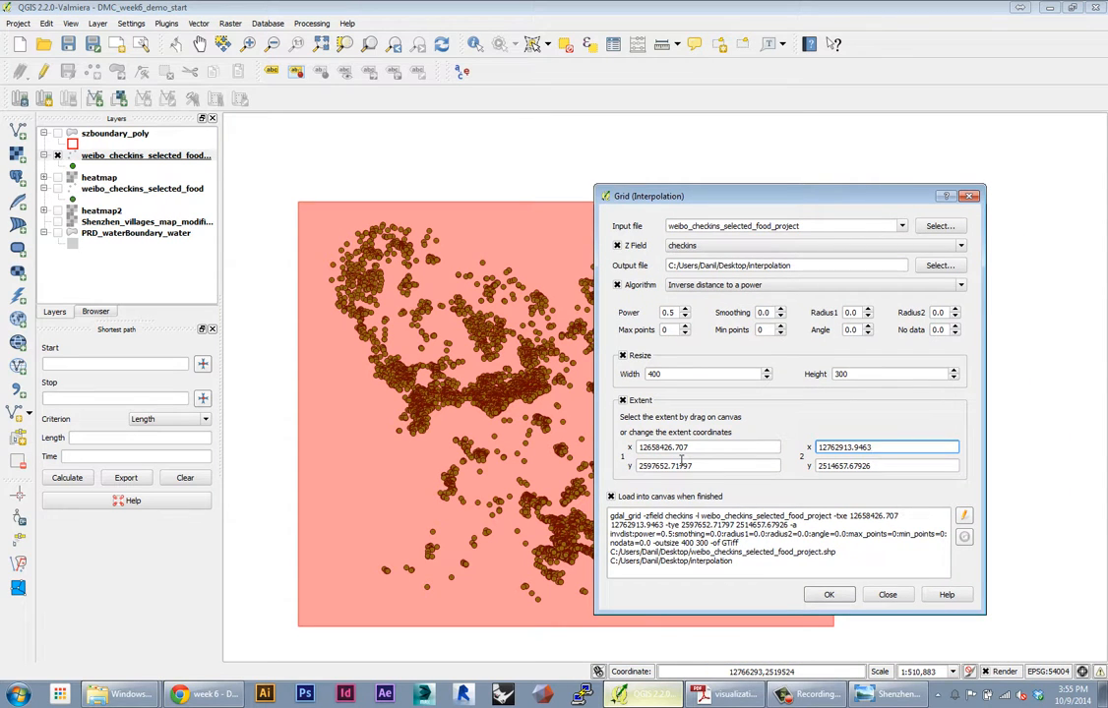
Run the interpolation with the chosen extent and dismiss the completion and grid information messages
drag(630, 195, 774, 194)
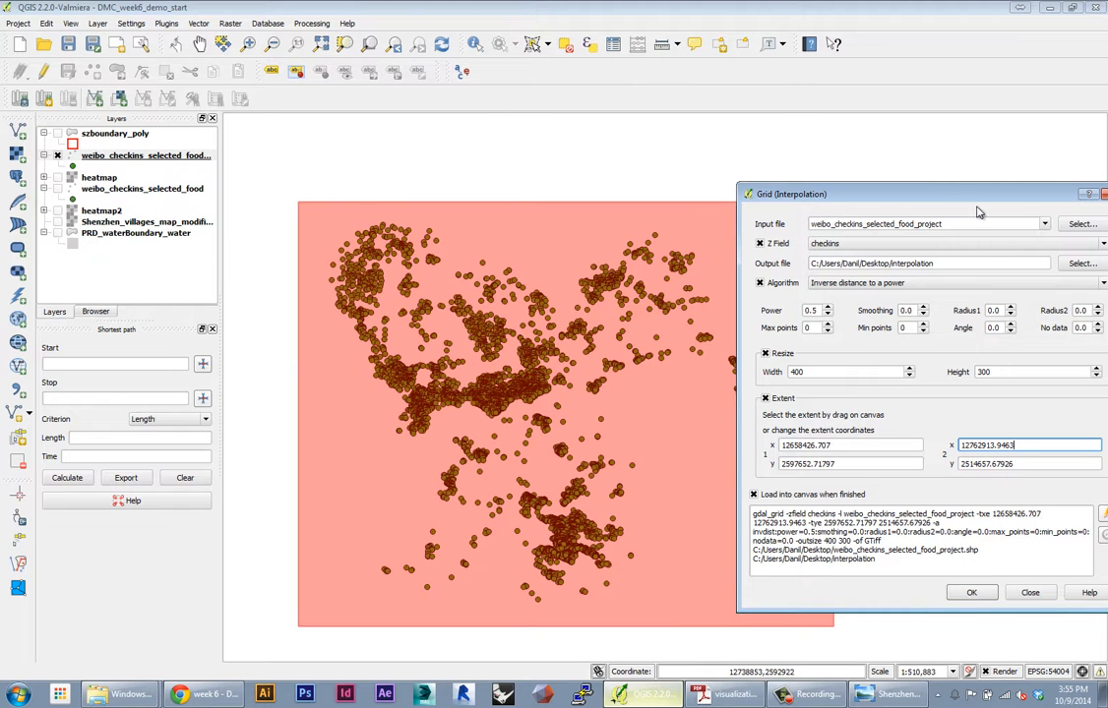
drag(846, 194, 758, 294)
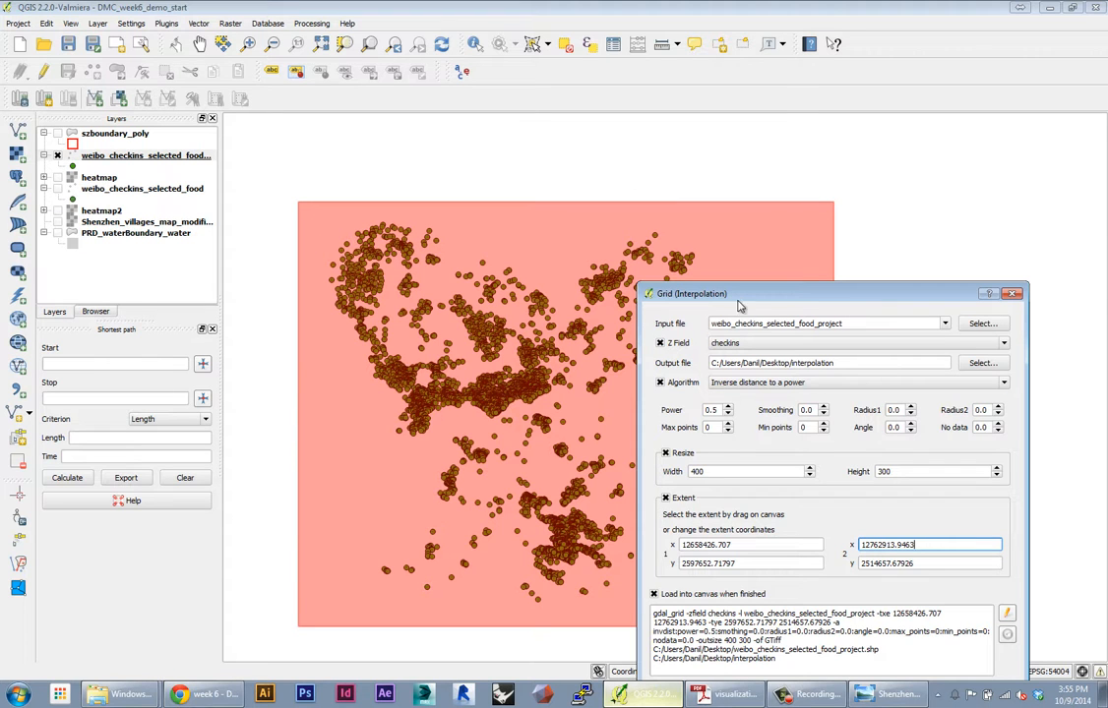
drag(740, 306, 642, 218)
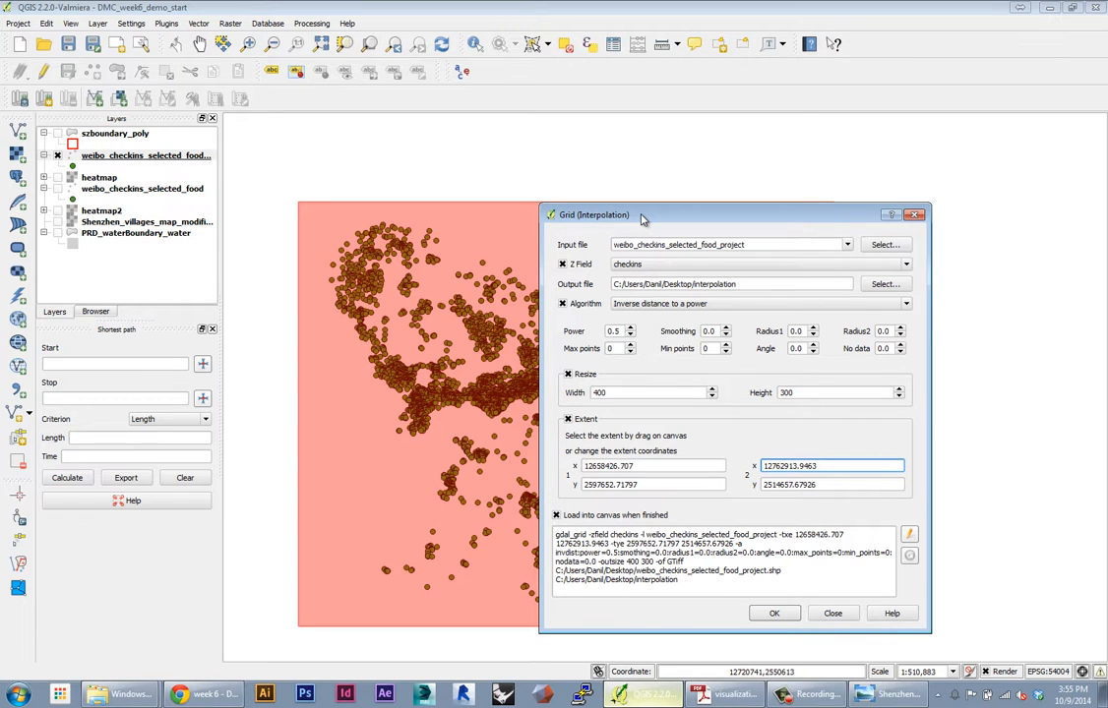
drag(641, 218, 662, 188)
click(793, 585)
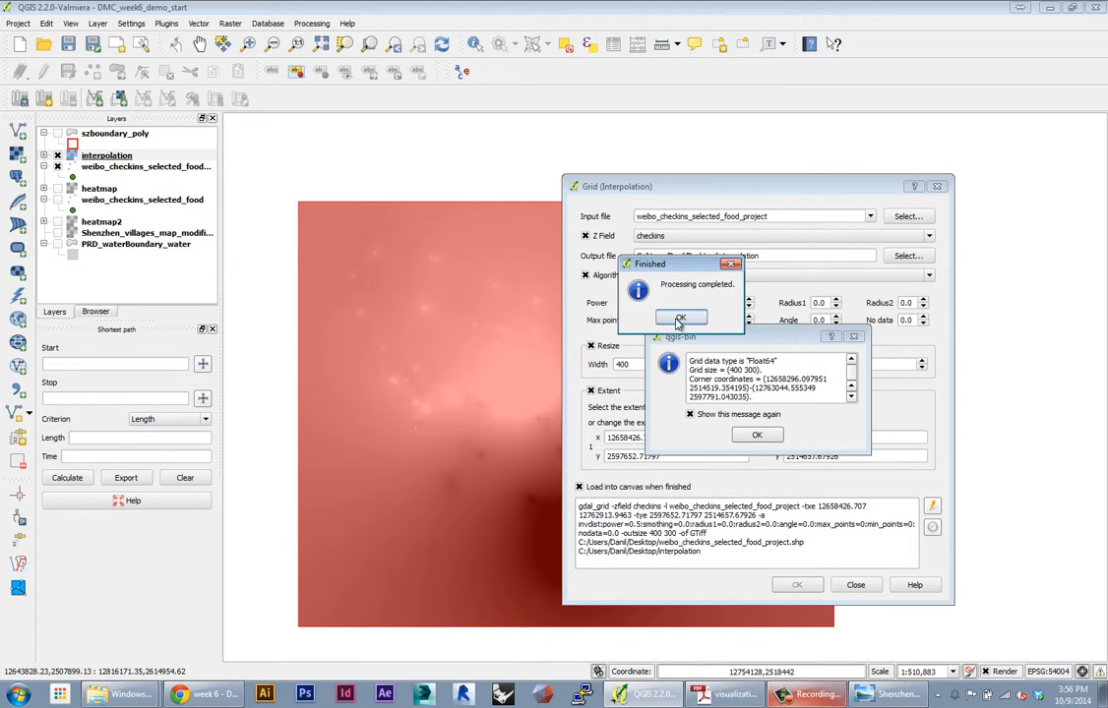
click(680, 319)
drag(768, 338, 682, 312)
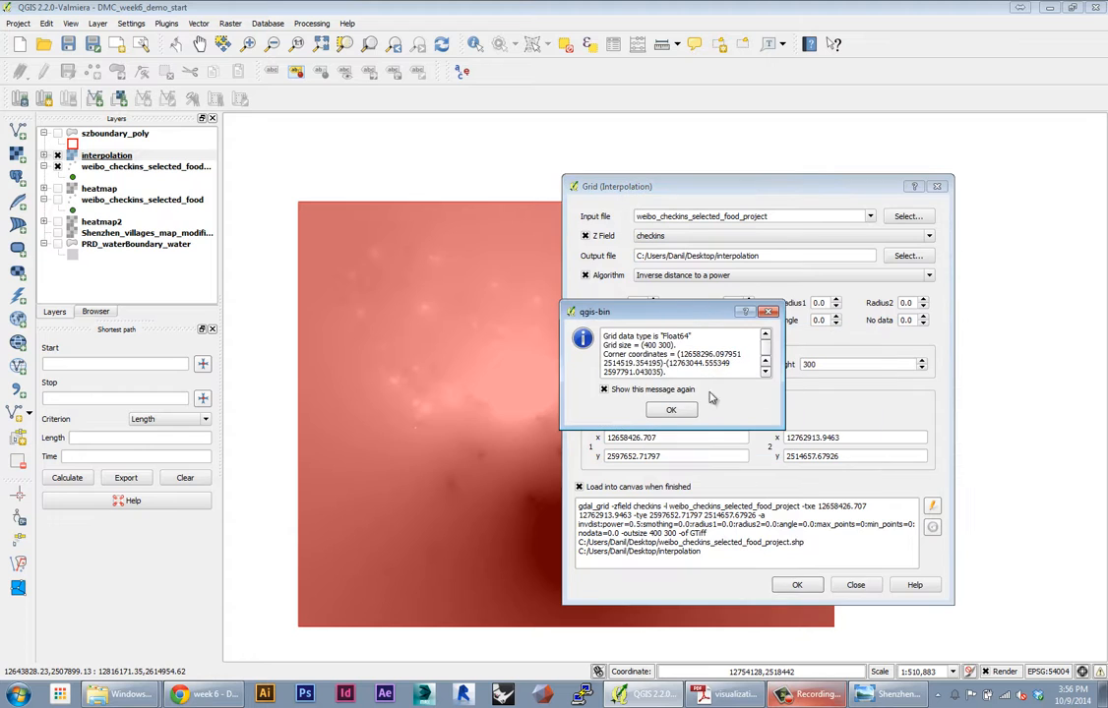
click(769, 313)
Rename the output file as interpolation2 in the same folder and set the inverse distance power to 2
drag(618, 193, 915, 203)
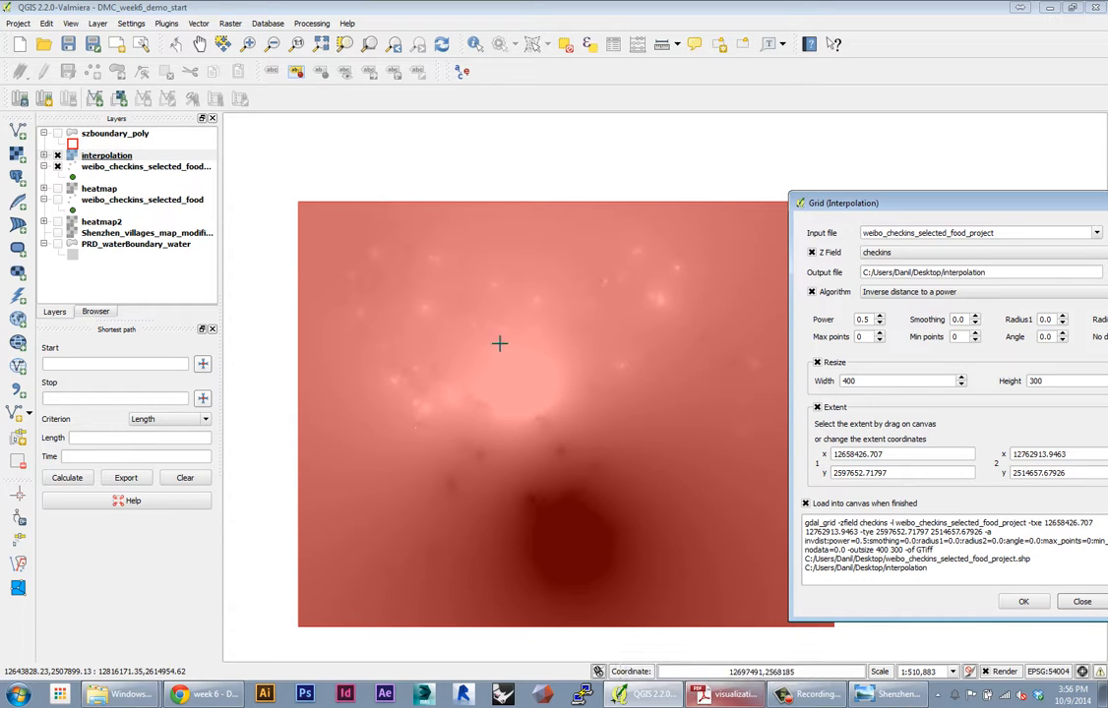
drag(939, 203, 676, 200)
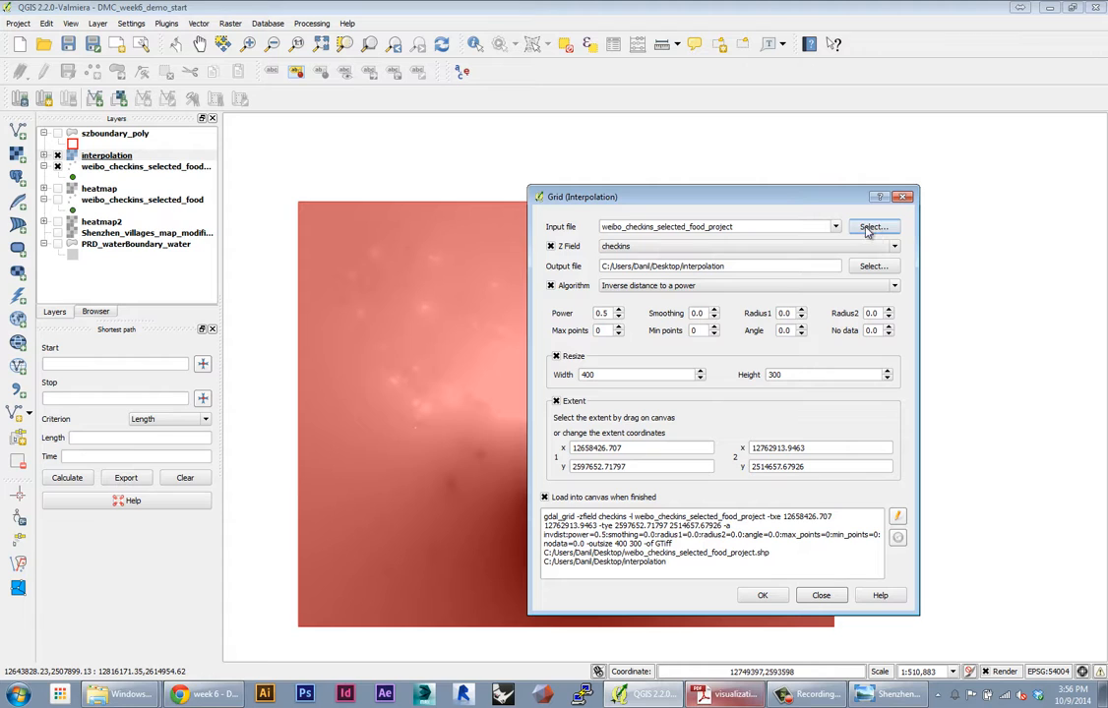
click(787, 266)
text(2)
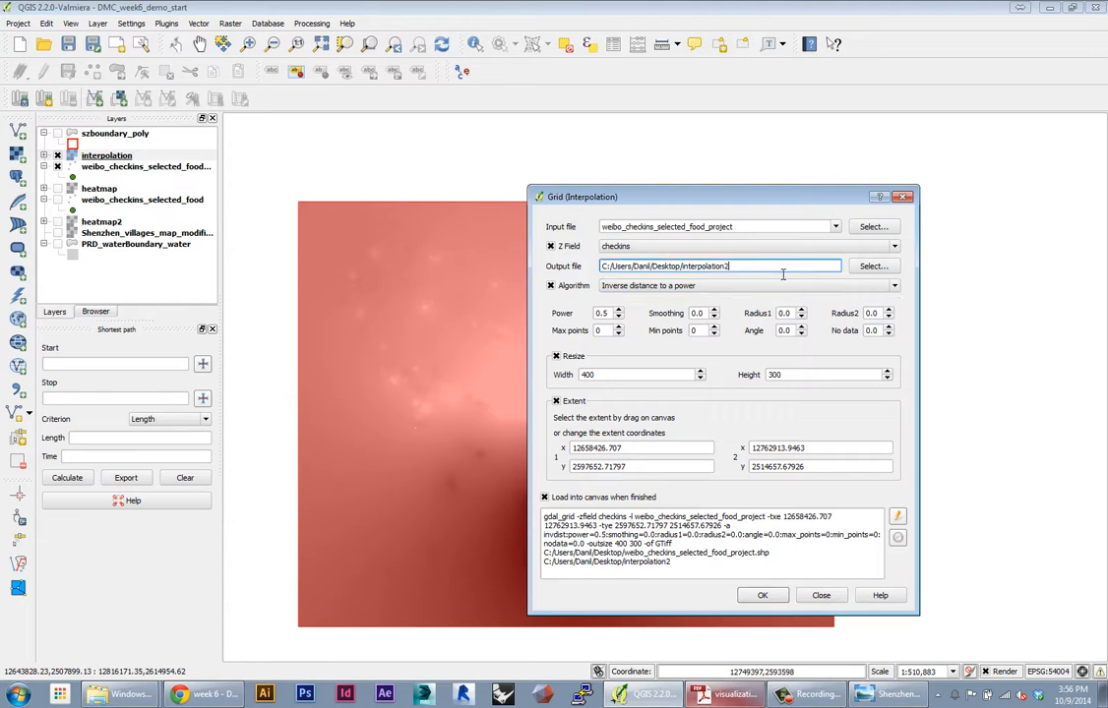
double_click(604, 313)
text(2)
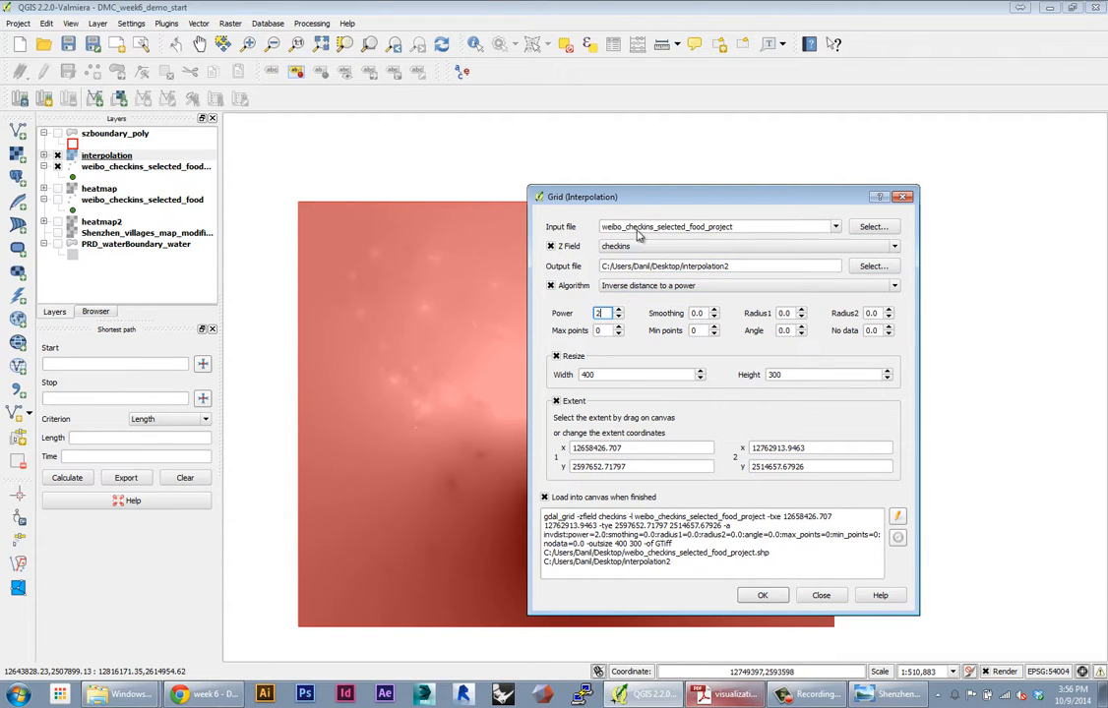
Run the second interpolation, dismiss its messages, and close the Grid (Interpolation) dialog
drag(638, 202, 719, 197)
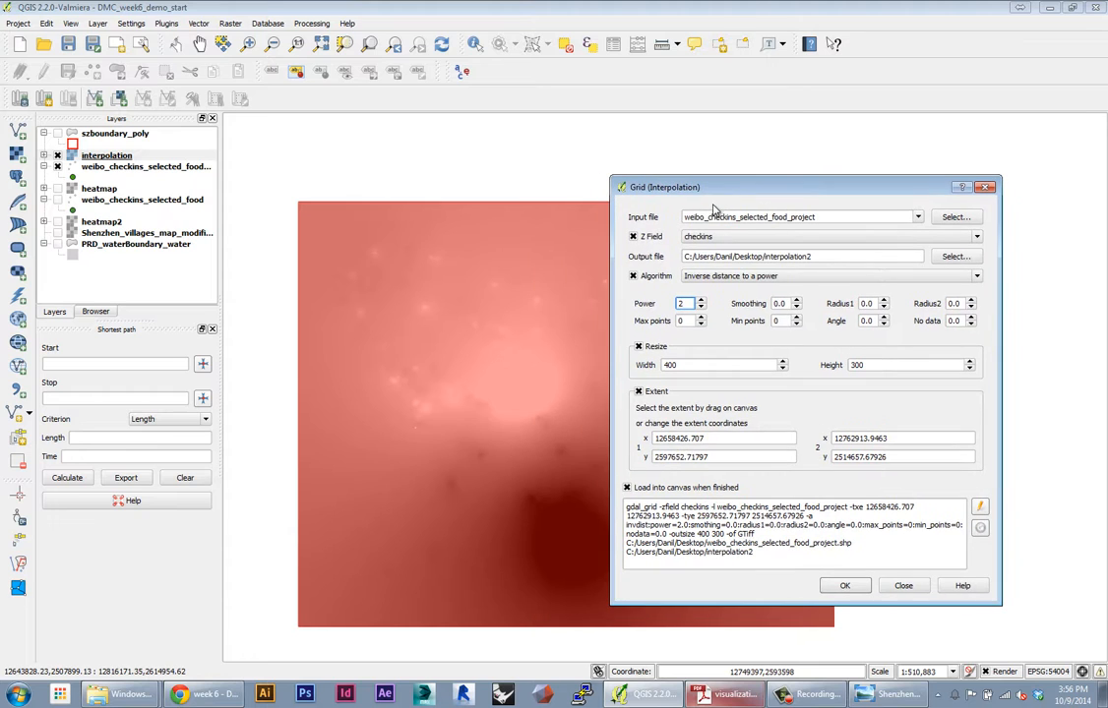
drag(689, 305, 667, 312)
click(680, 321)
click(691, 303)
click(846, 585)
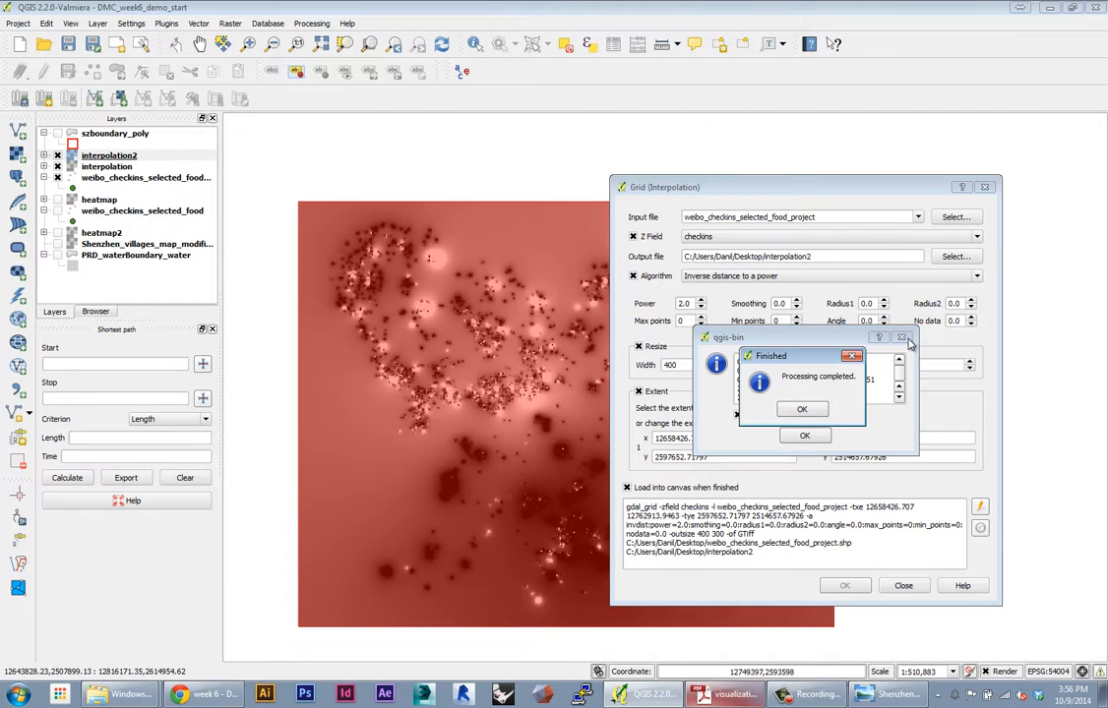
click(852, 356)
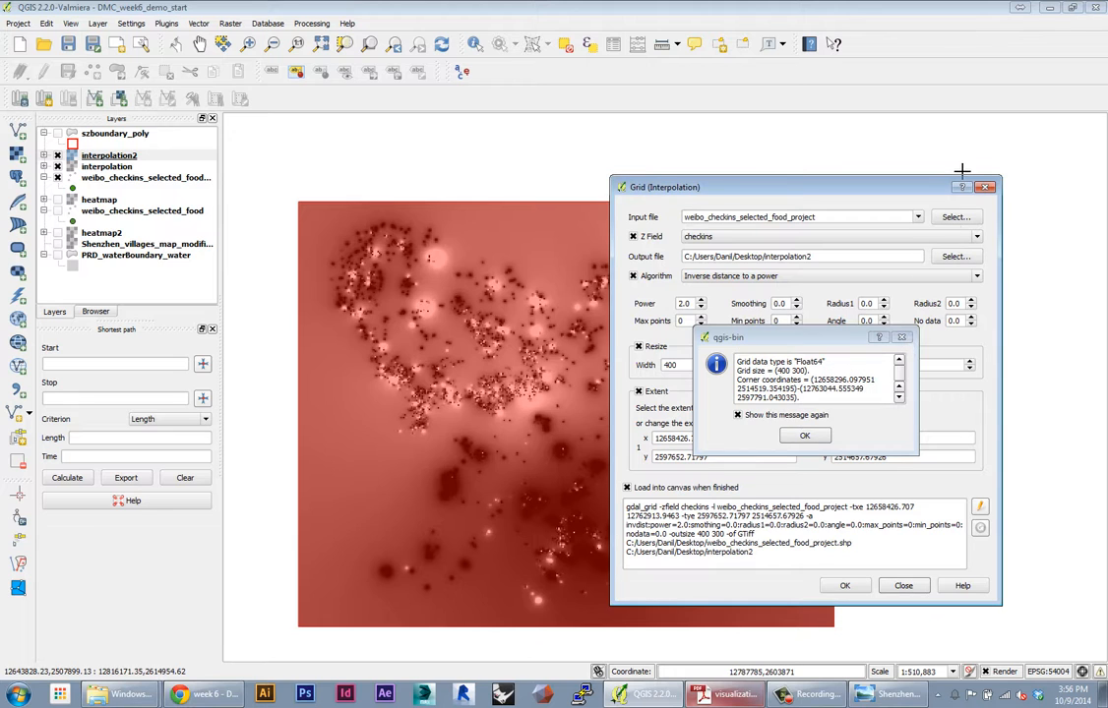
click(903, 338)
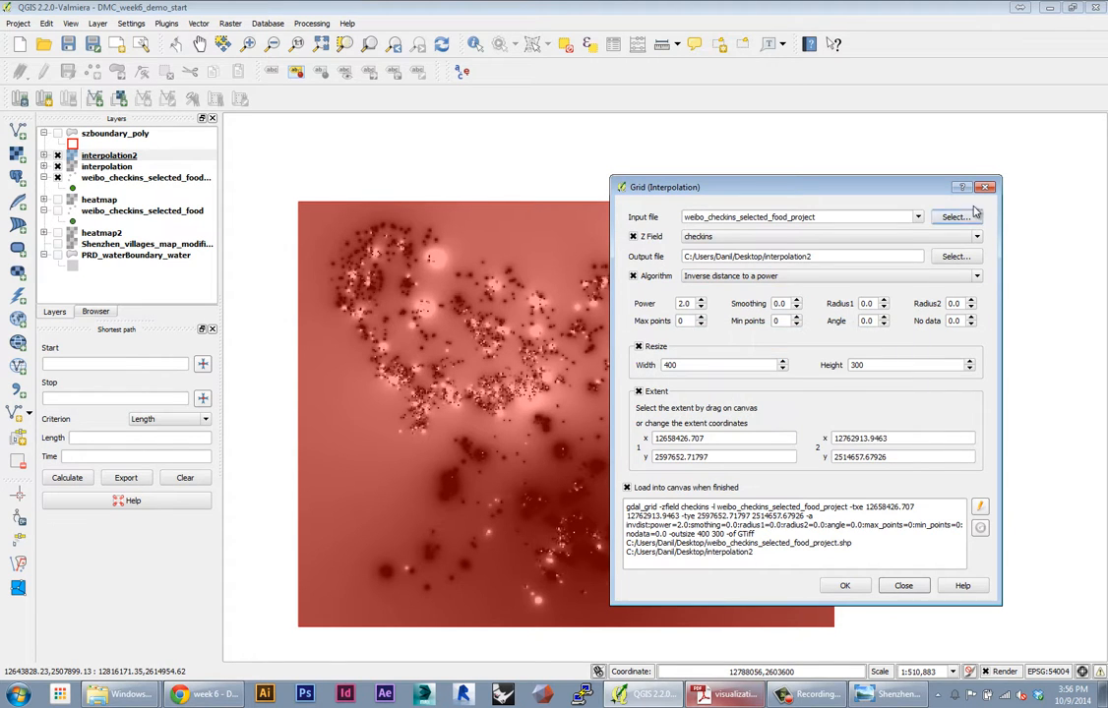
click(986, 189)
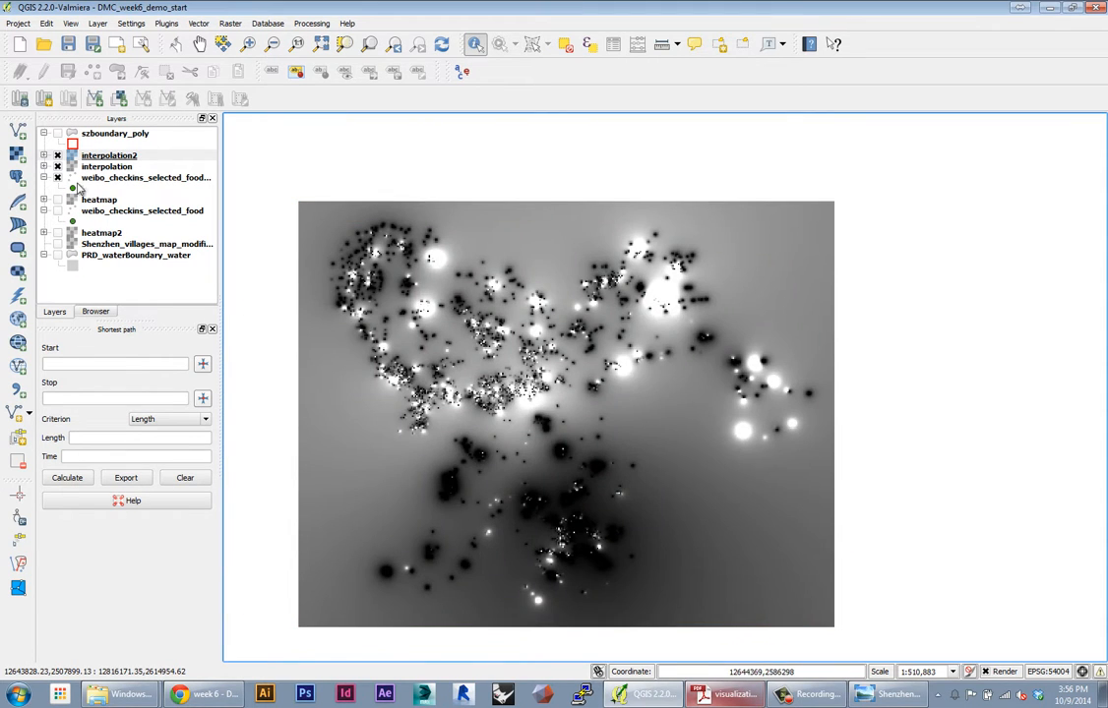
Hide the interpolation2 raster and the projected check-ins point layer so that only the interpolation raster is displayed
click(59, 155)
click(59, 177)
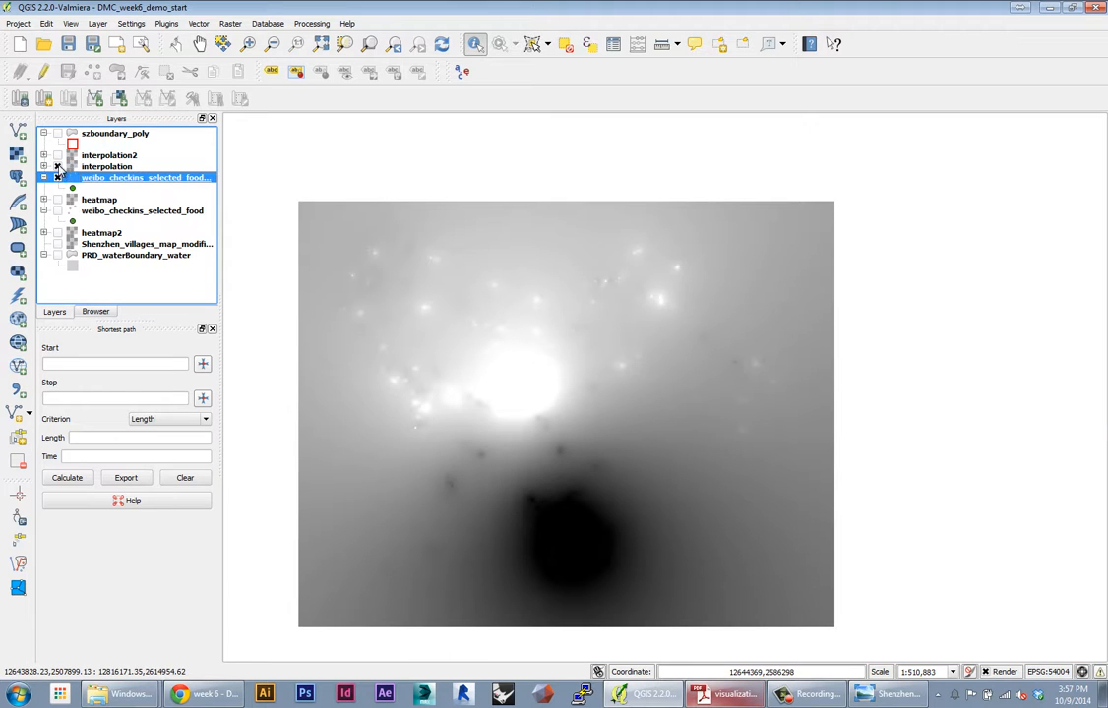
click(60, 178)
drag(414, 253, 439, 238)
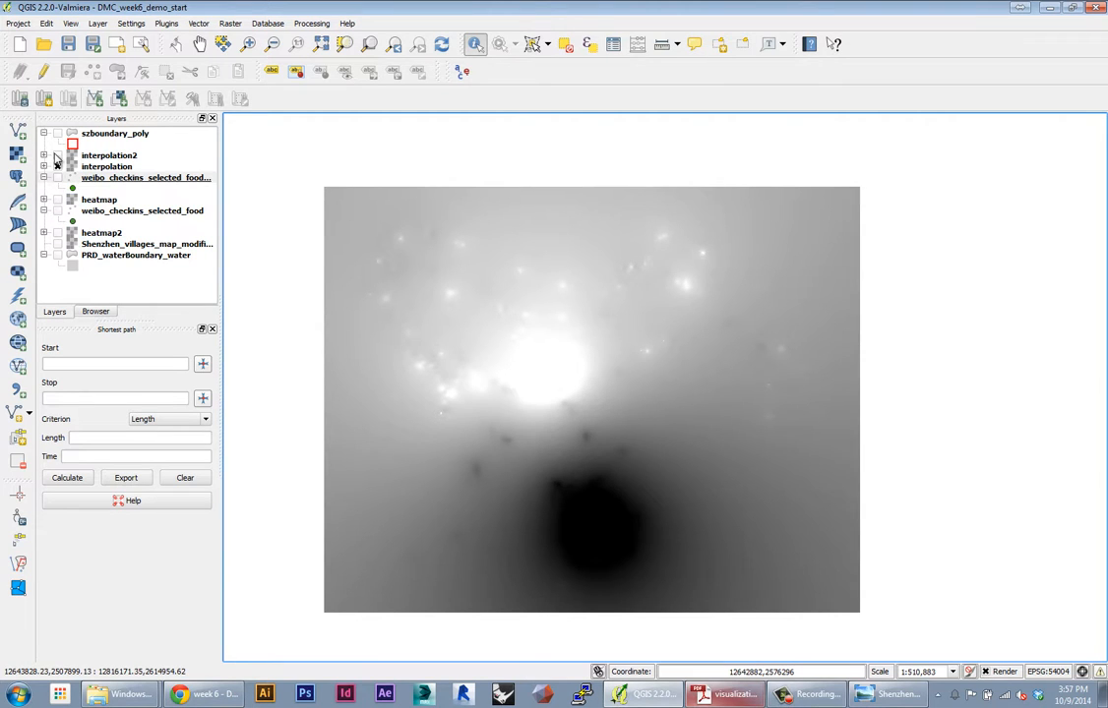
Display only interpolation2, examine its cell pattern up close, and switch back to the interpolation raster for comparison
click(57, 155)
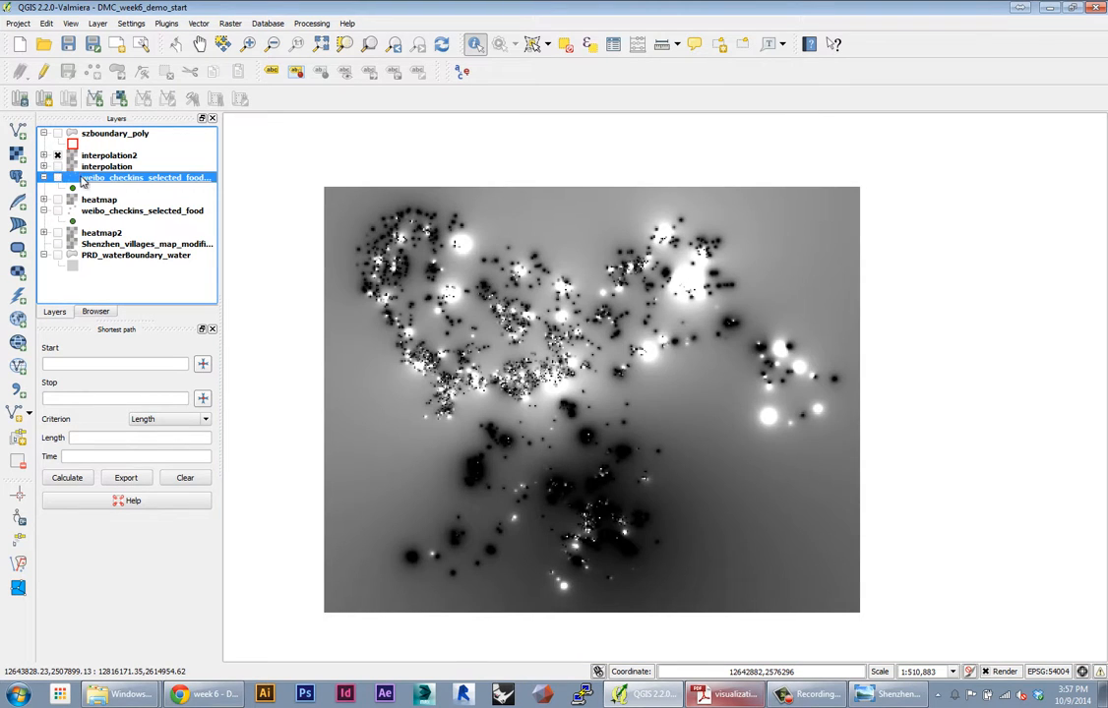
scroll(502, 346, up, 4)
scroll(501, 346, down, 2)
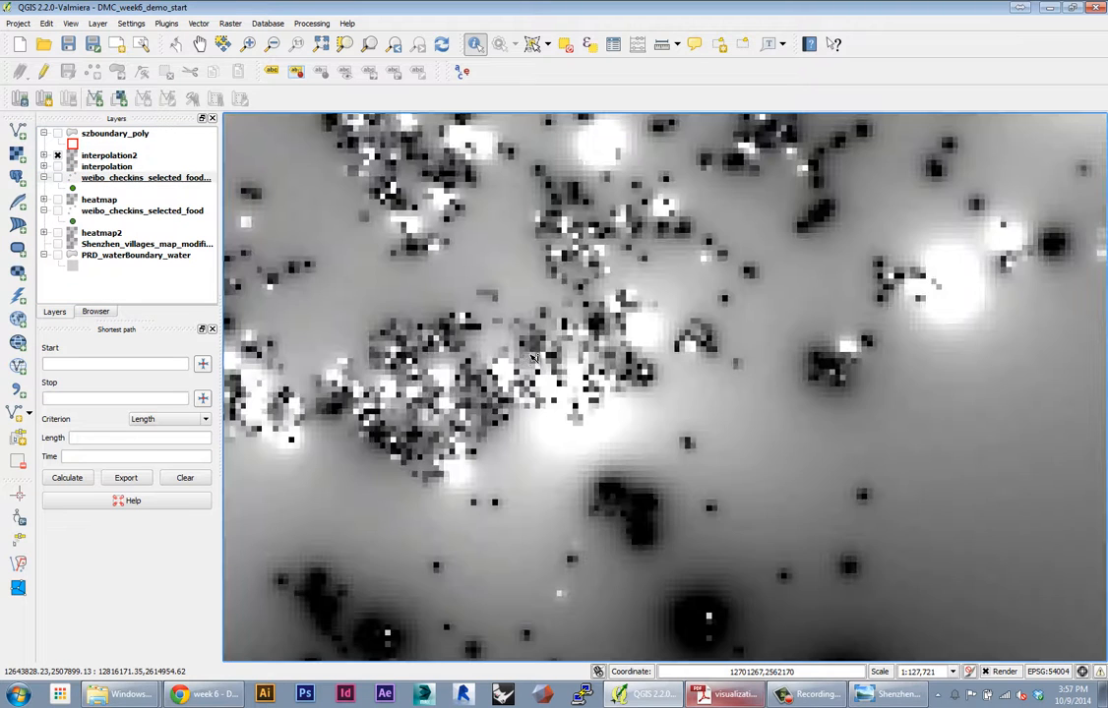
scroll(510, 440, up, 1)
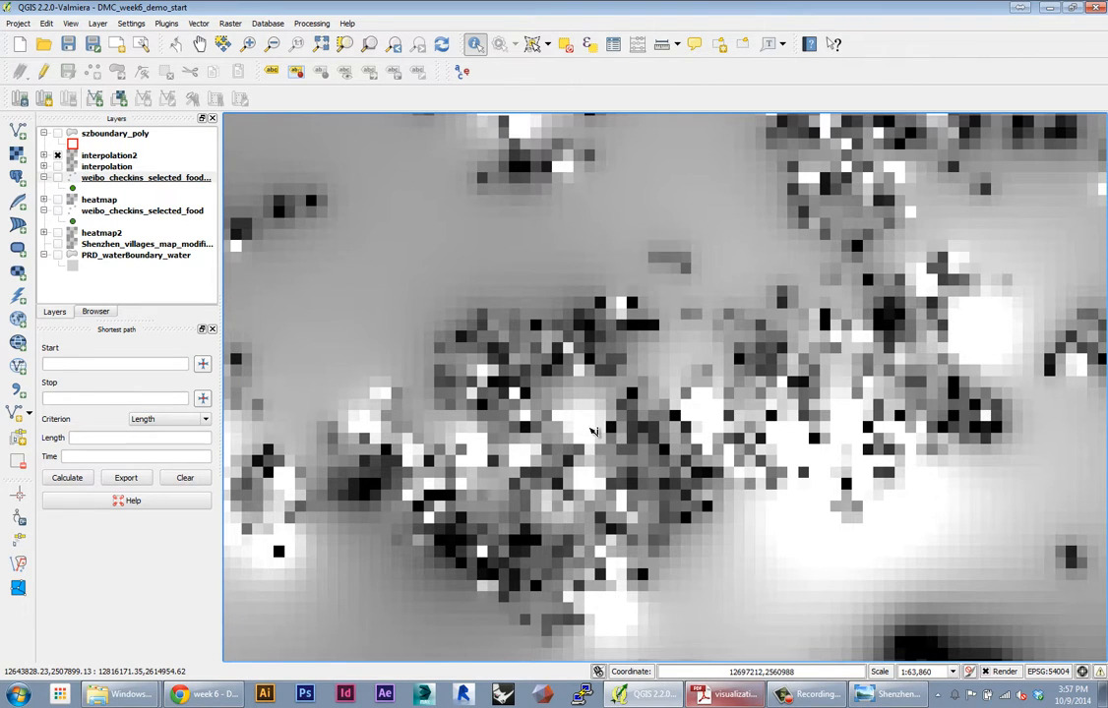
scroll(601, 449, down, 2)
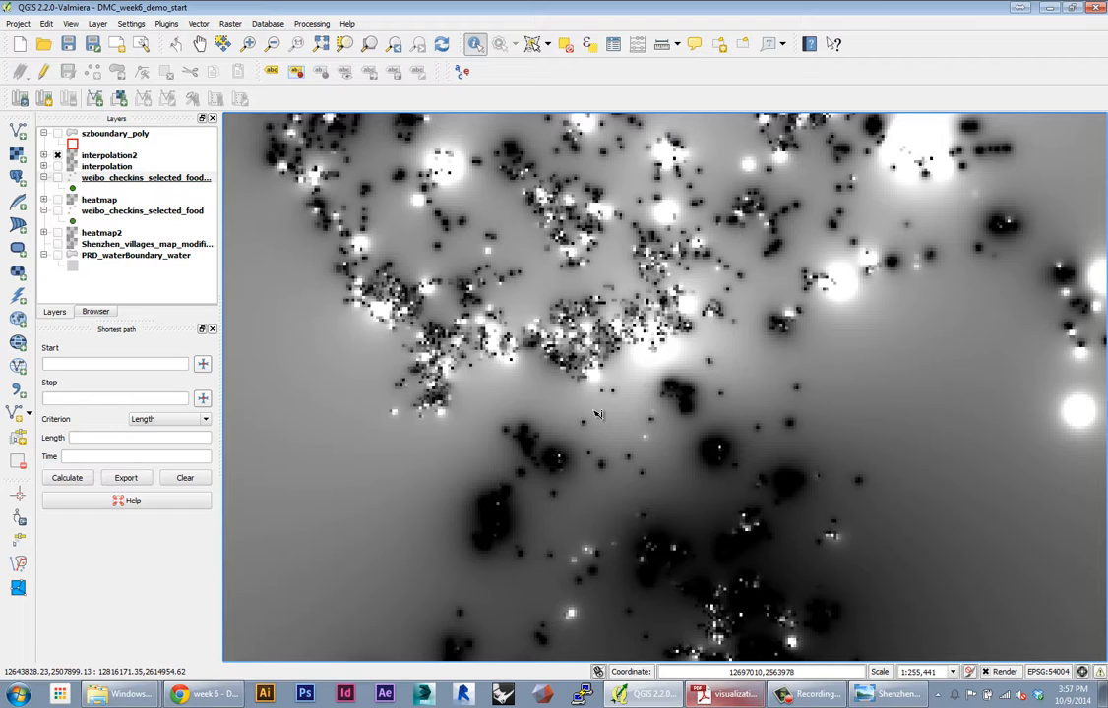
scroll(597, 414, down, 1)
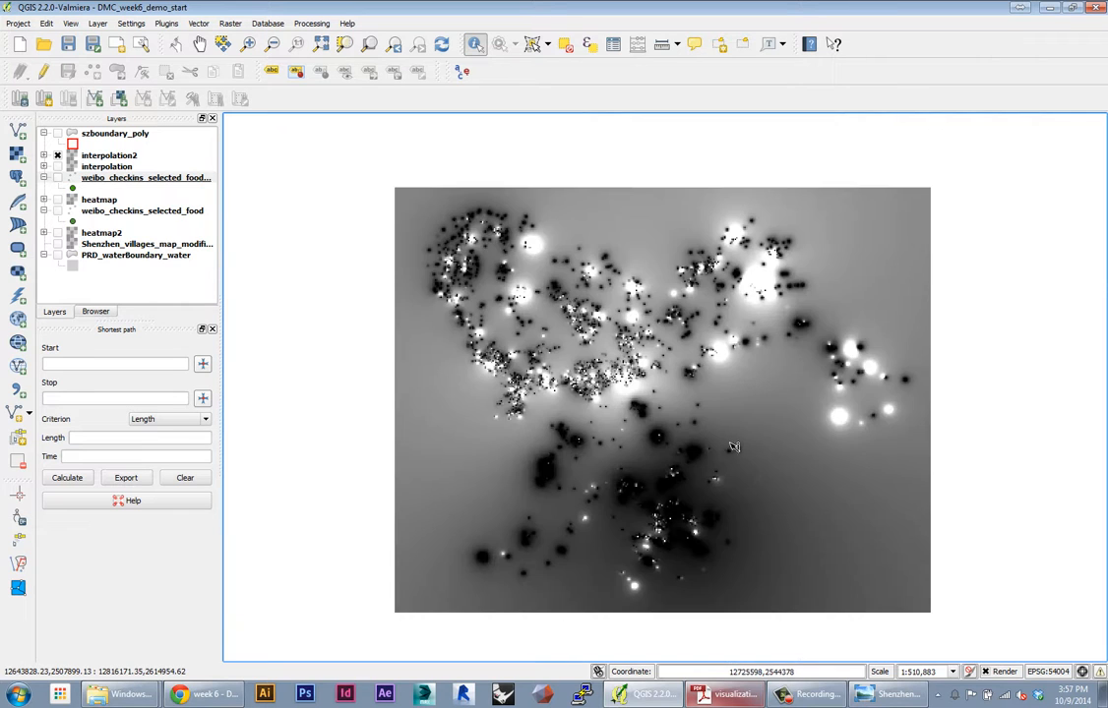
scroll(769, 409, up, 1)
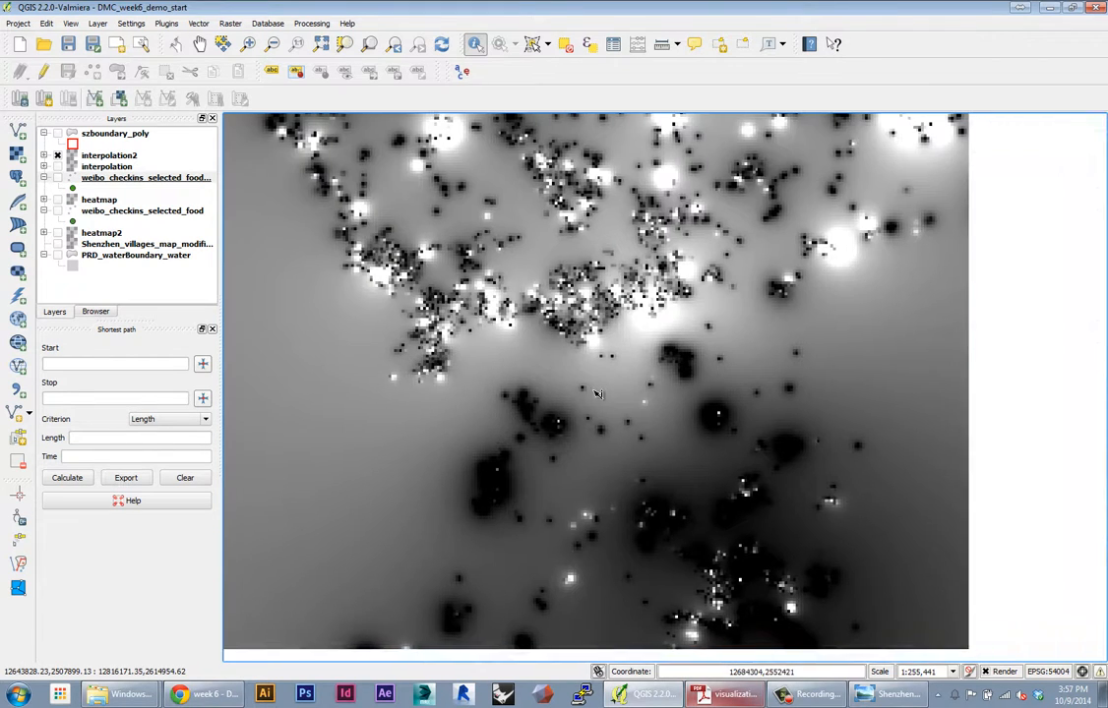
click(57, 155)
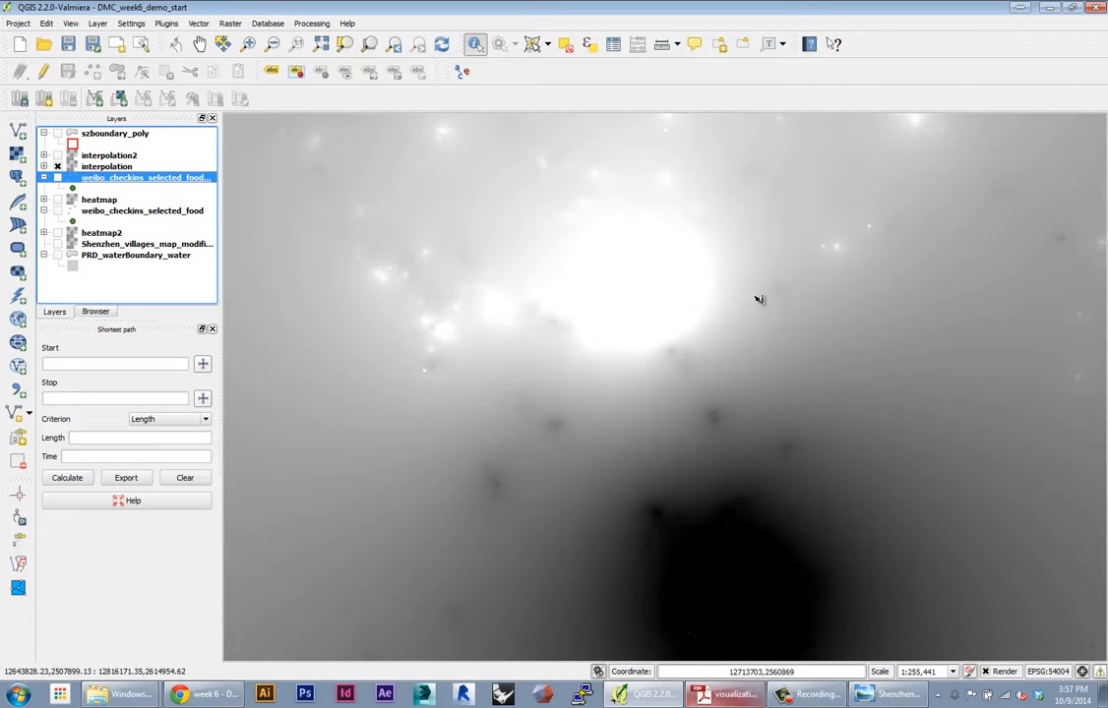
scroll(683, 404, down, 1)
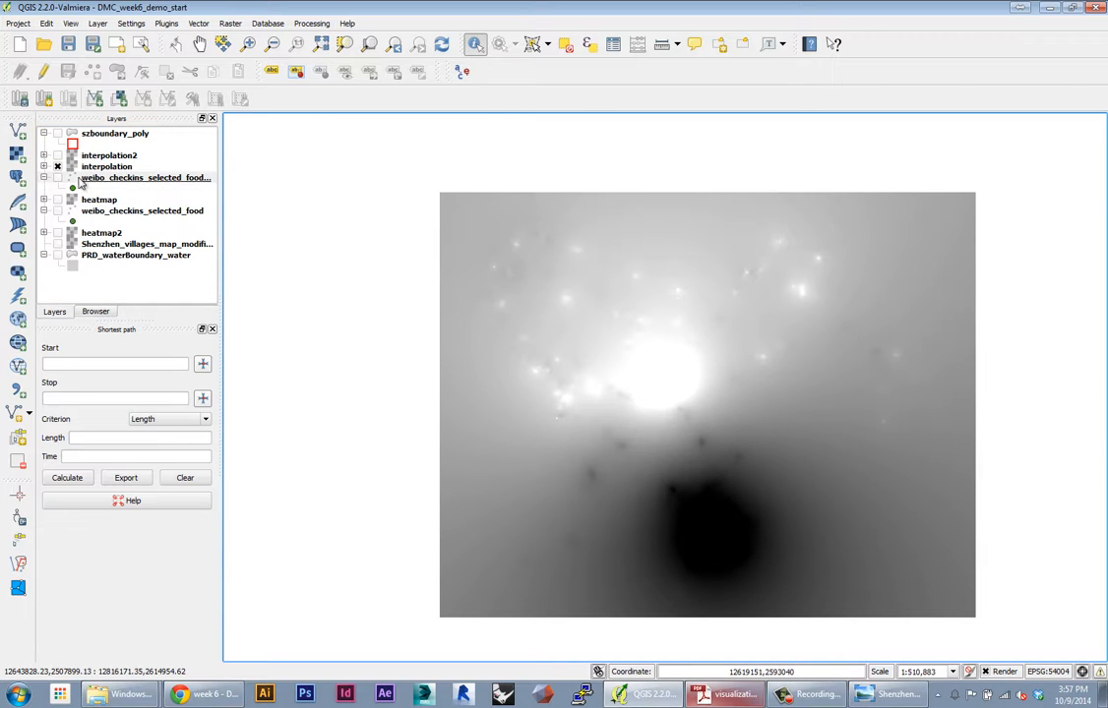
Style the interpolation raster as singleband pseudocolor with the non-inverted Reds ramp in Continuous mode, classify it, and apply the style
double_click(94, 169)
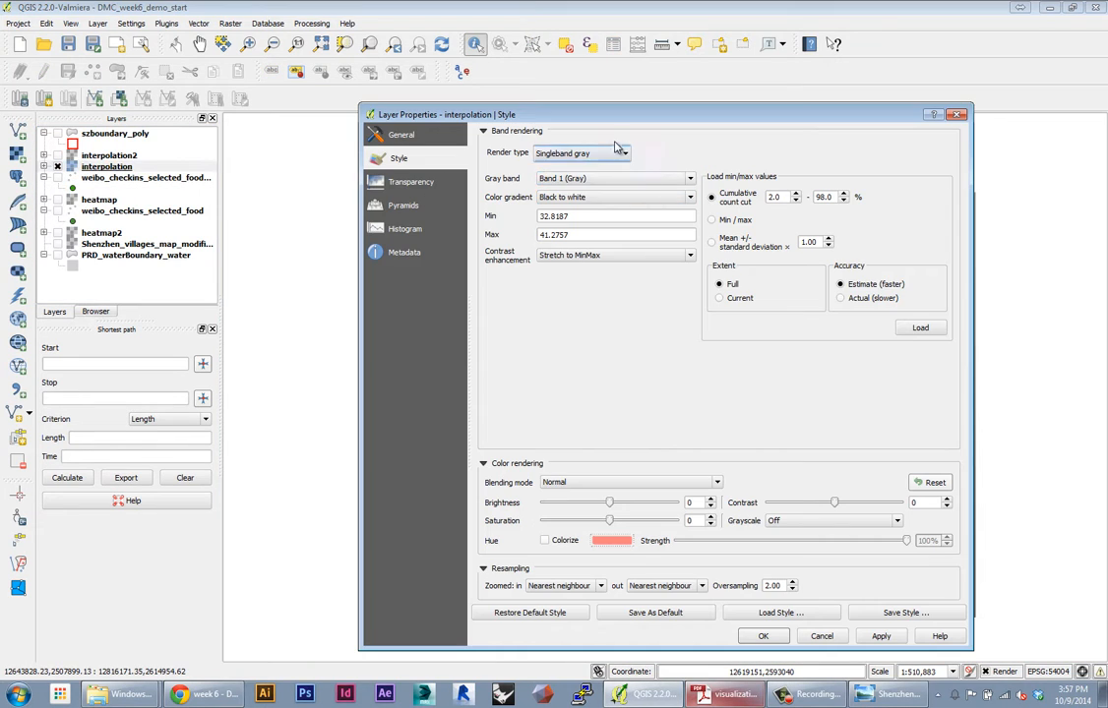
click(616, 154)
click(575, 195)
click(802, 195)
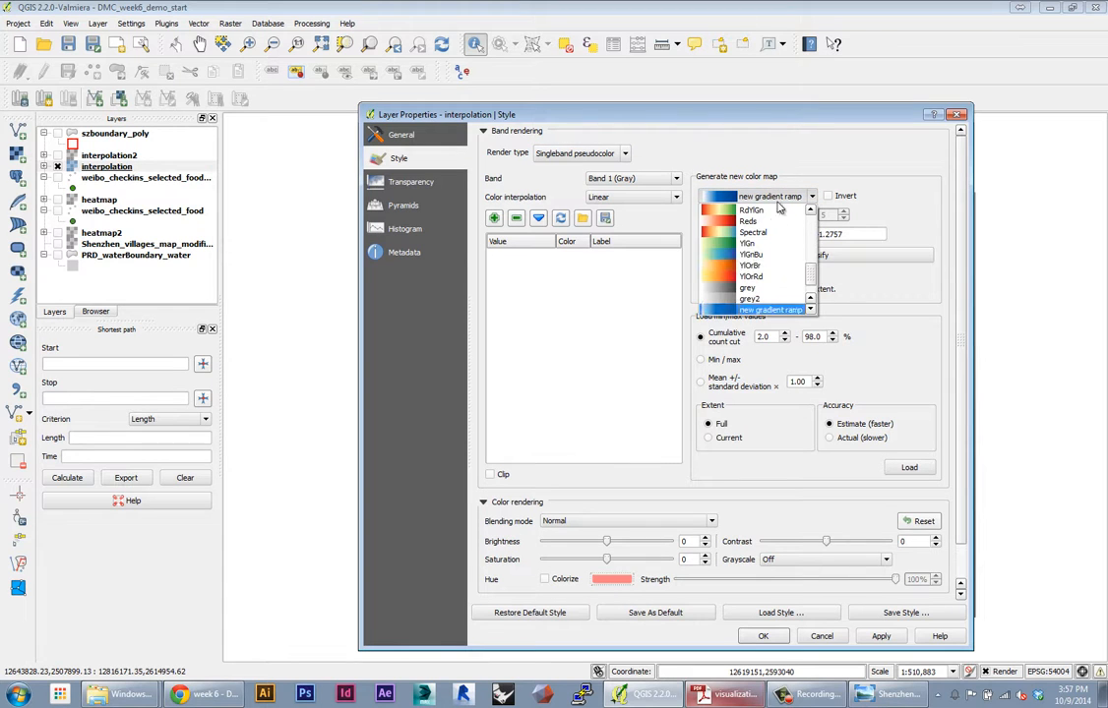
click(748, 221)
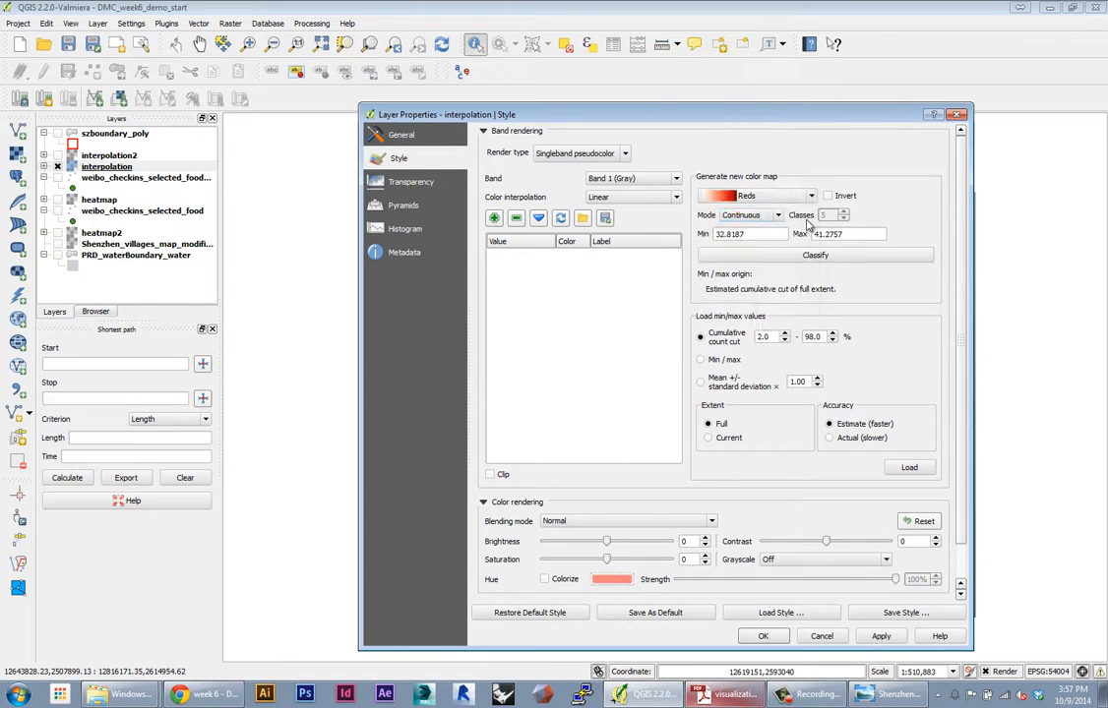
click(816, 256)
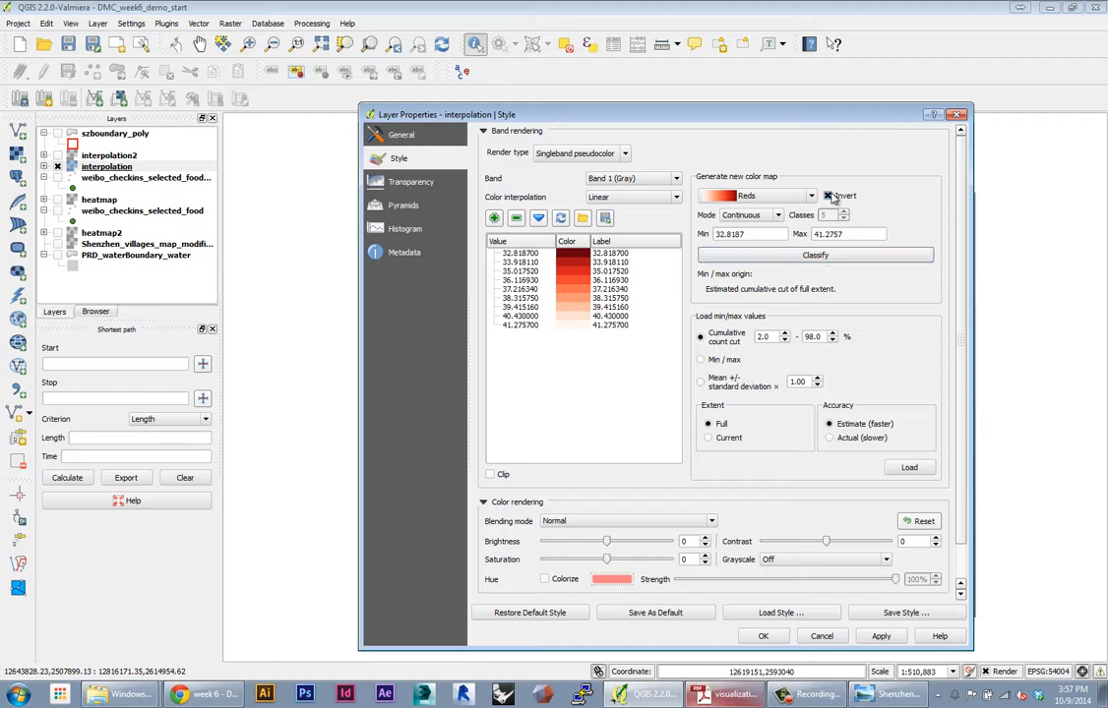
click(815, 261)
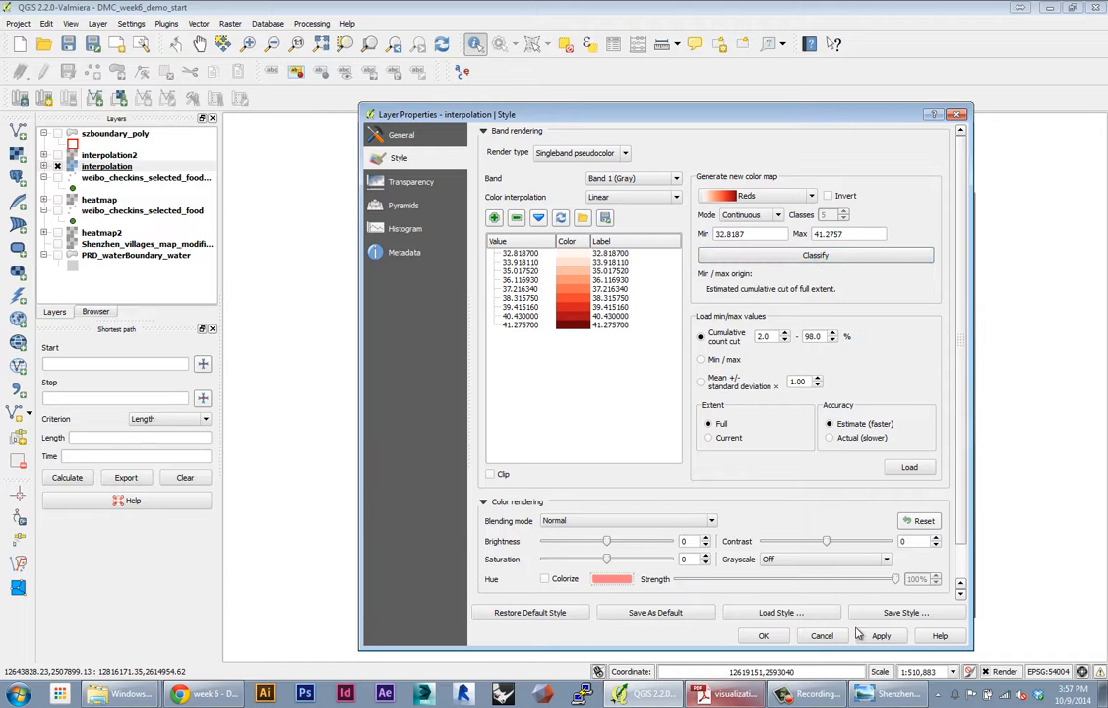
drag(664, 120, 170, 73)
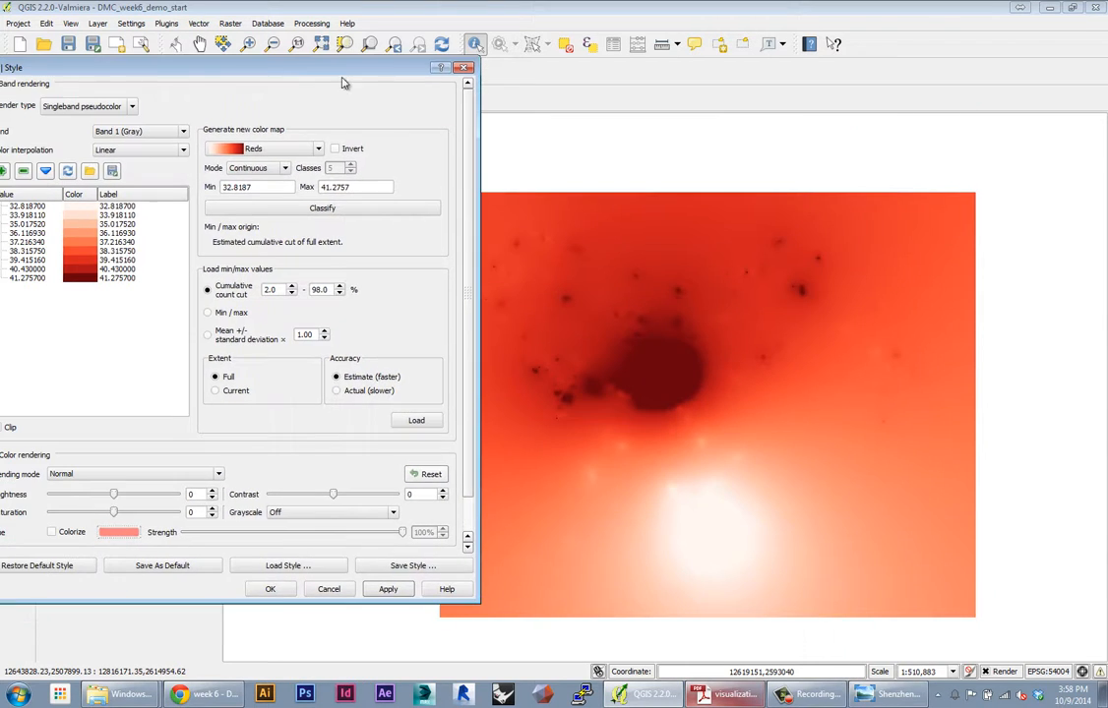
click(271, 589)
Show the PRD_waterBoundary_water layer and move it to the top of the layer order, above the interpolation rasters
scroll(729, 545, up, 1)
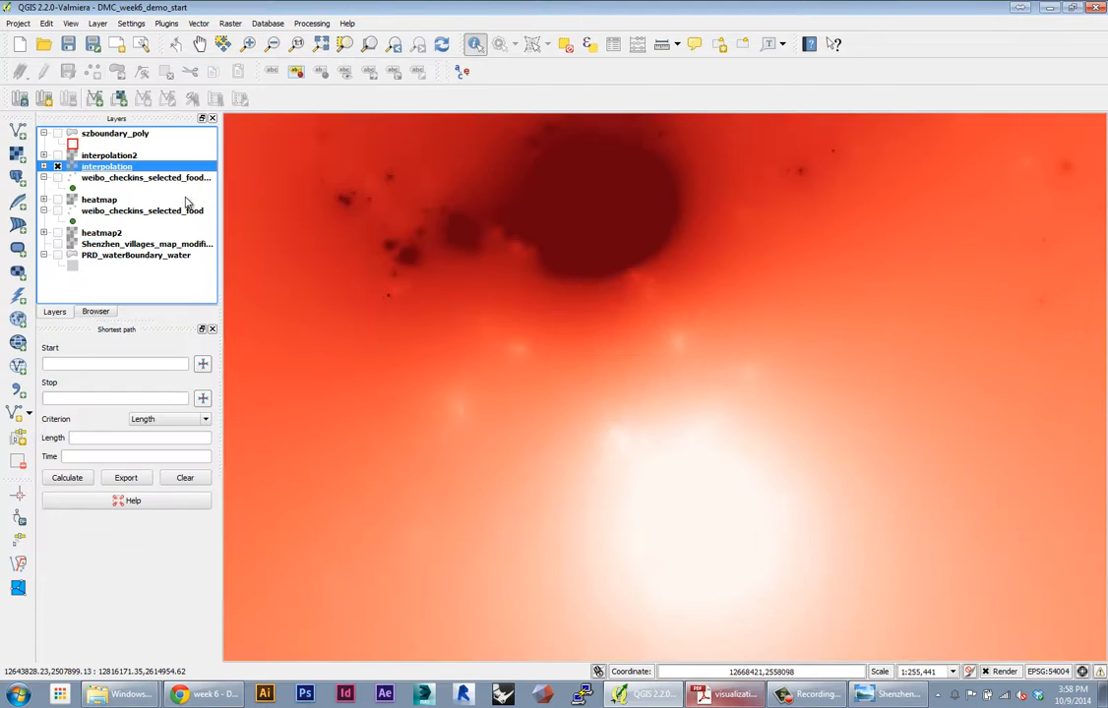
click(57, 255)
click(109, 255)
drag(108, 255, 108, 131)
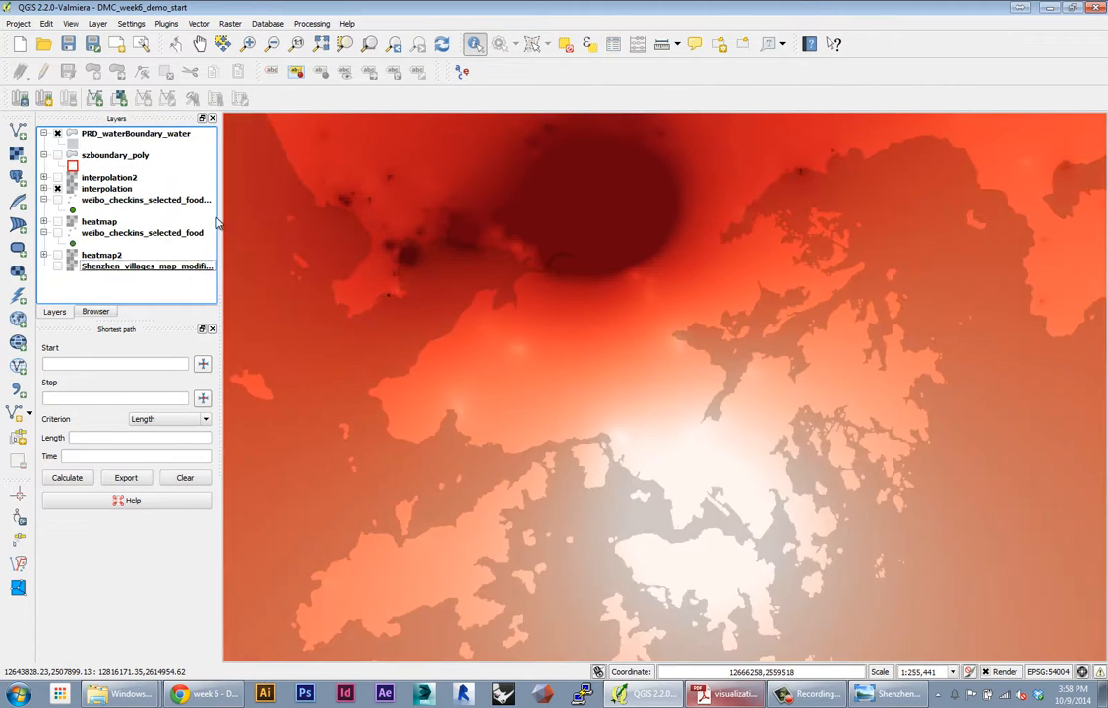
scroll(866, 482, down, 1)
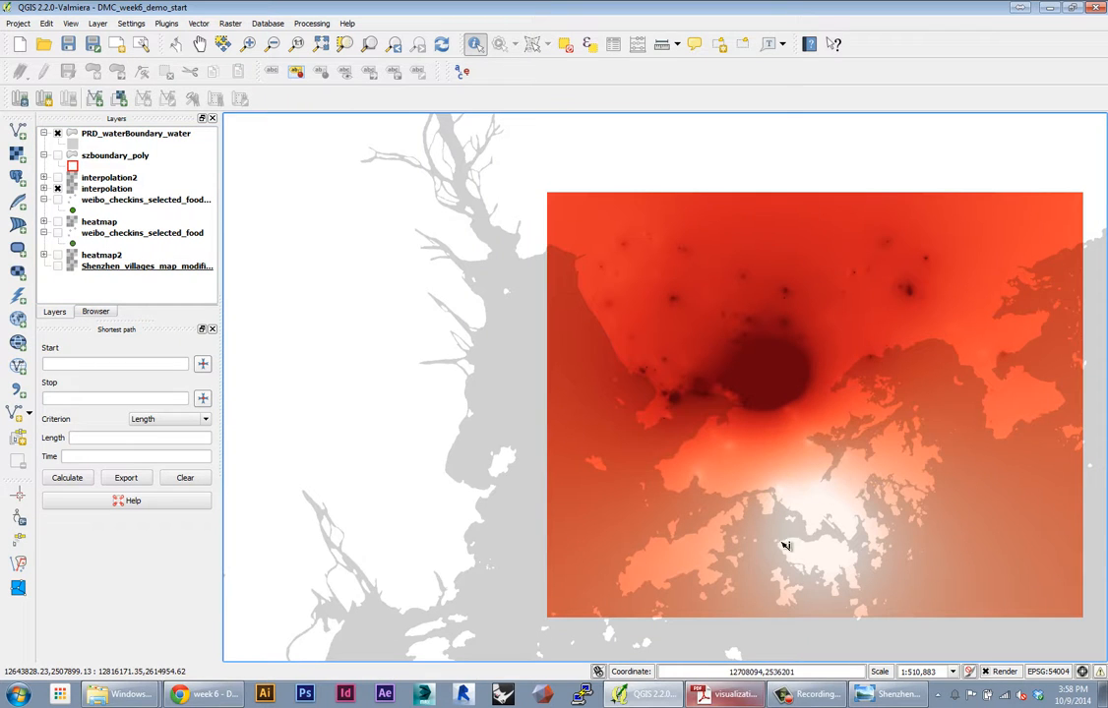
scroll(728, 472, up, 1)
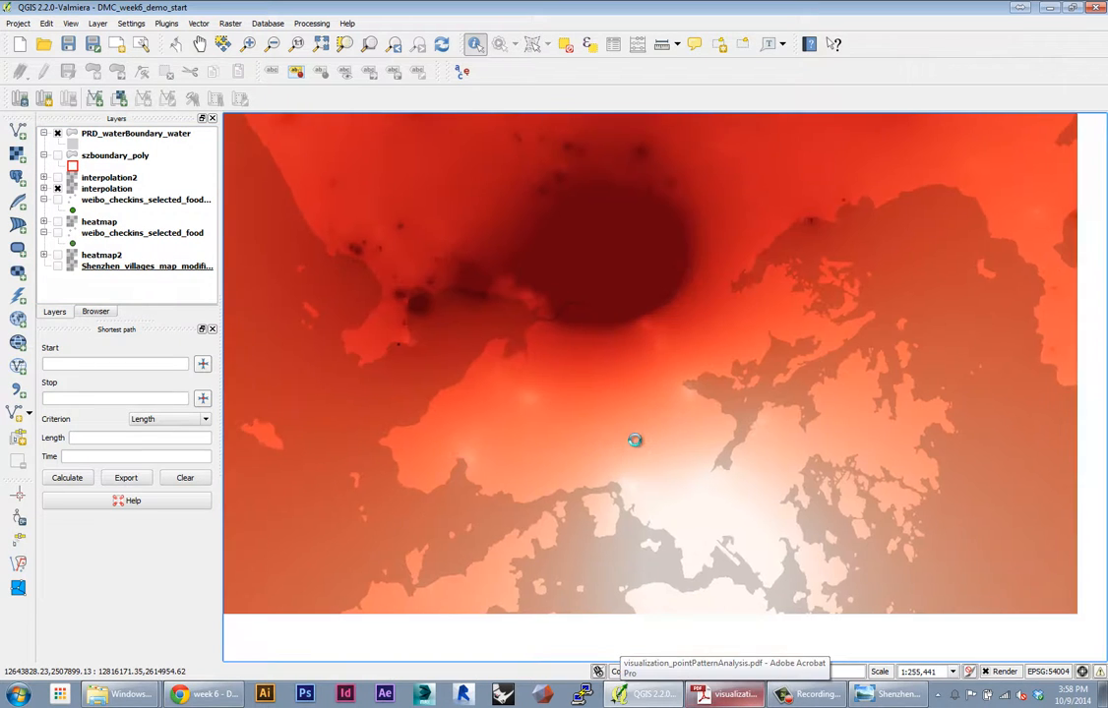